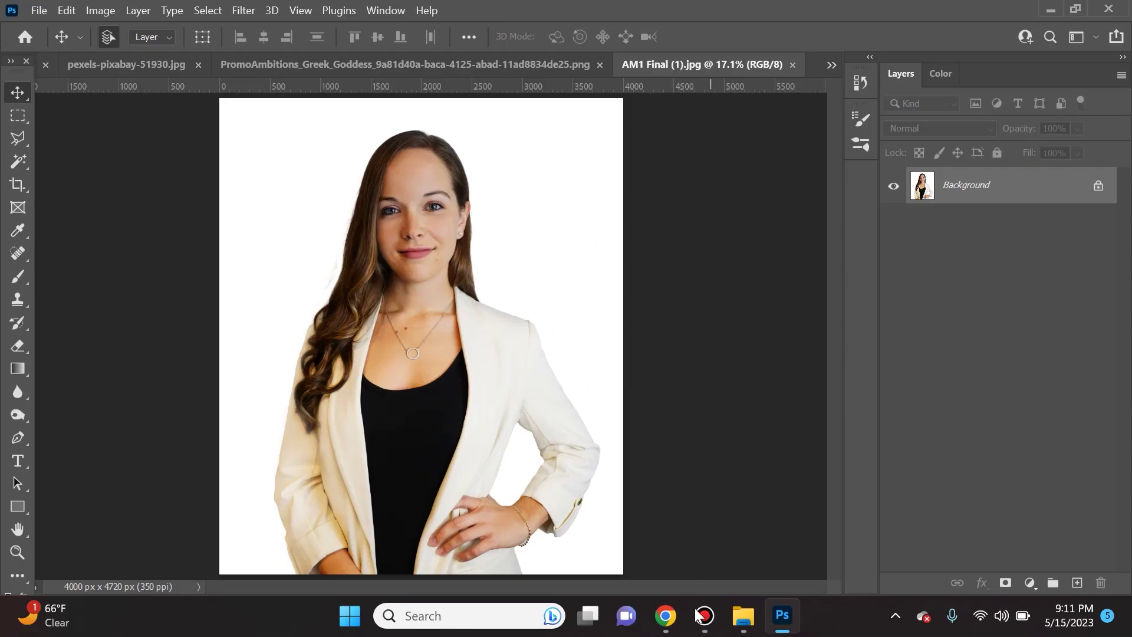
Step: Look over the white-blazer headshot in Photoshop, then go back to the Image Prompts docs
{"action": "mouse_move", "coordinate": [693, 610]}
{"action": "left_click", "coordinate": [653, 571]}
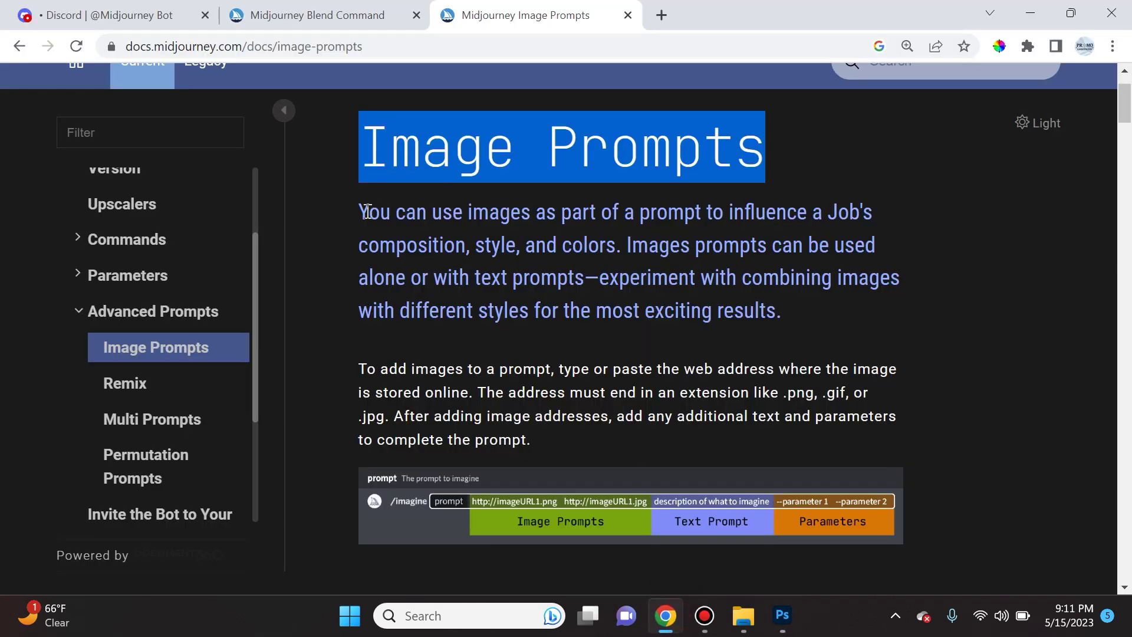
{"action": "left_click", "coordinate": [782, 617]}
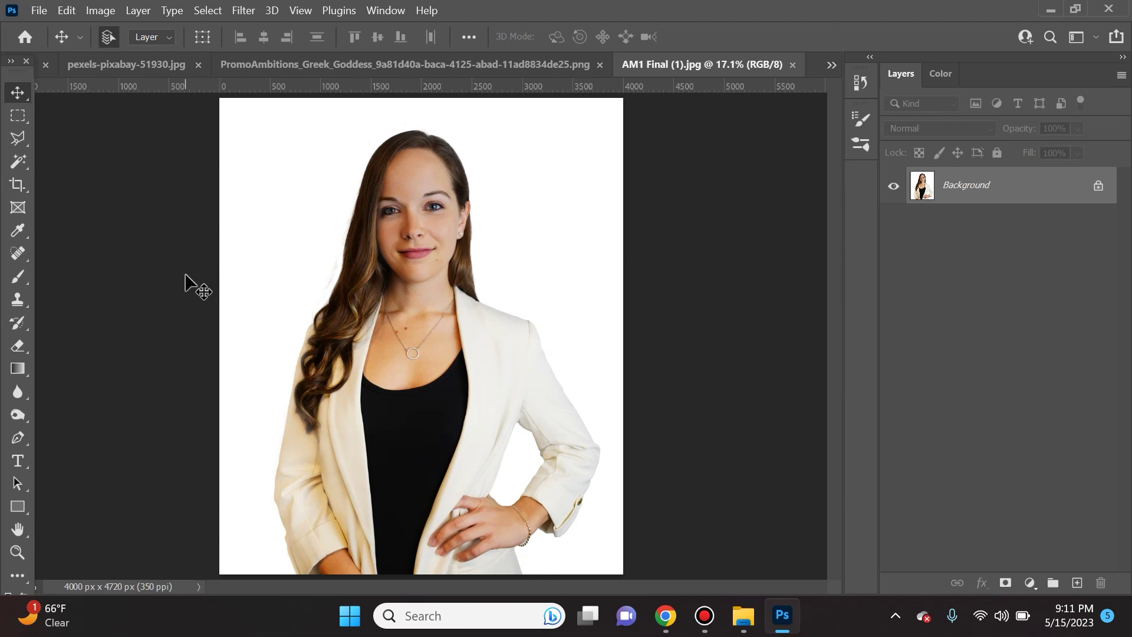
{"action": "left_click", "coordinate": [666, 615]}
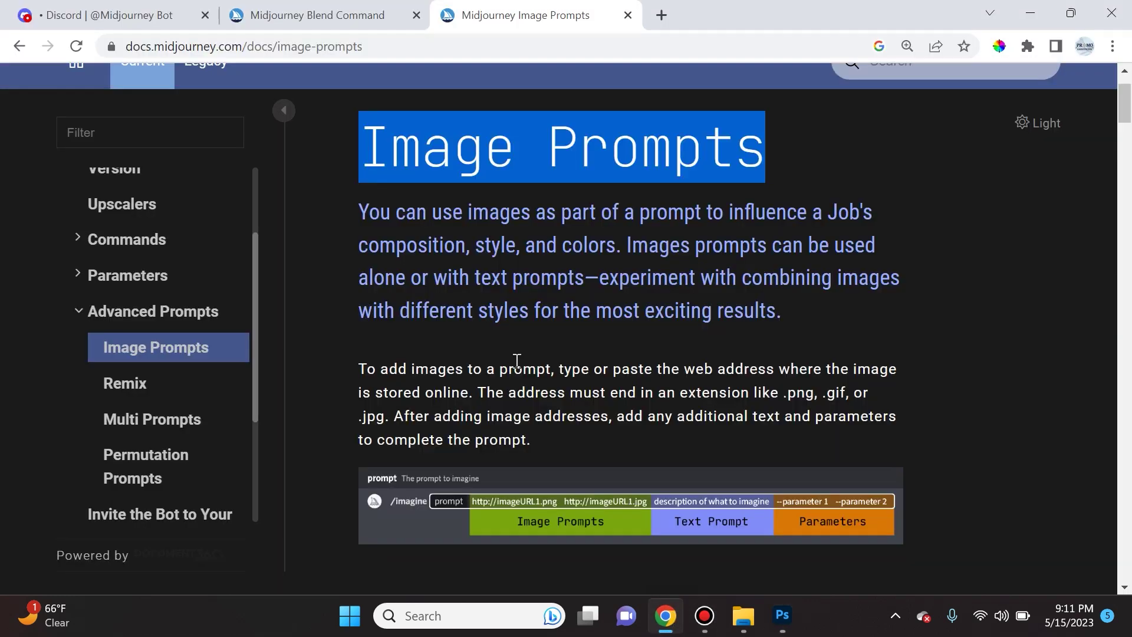
Step: Read the Image Prompts docs down to the /blend note, then switch to the Midjourney Bot chat
{"action": "left_click", "coordinate": [360, 218]}
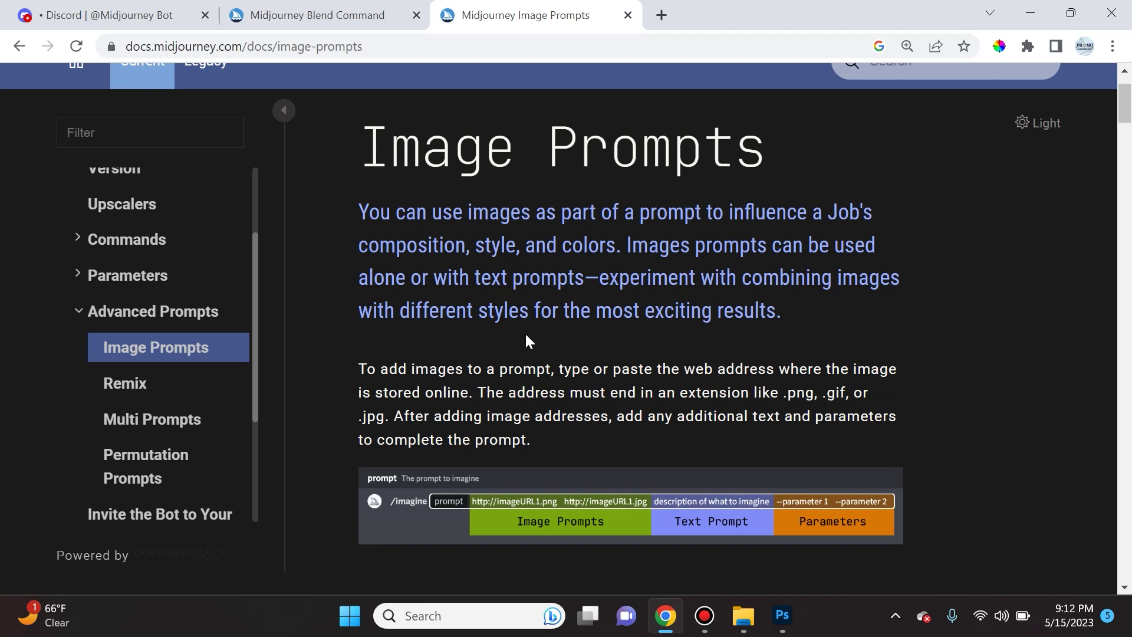
{"action": "scroll", "coordinate": [524, 331], "scroll_direction": "down", "scroll_amount": 3}
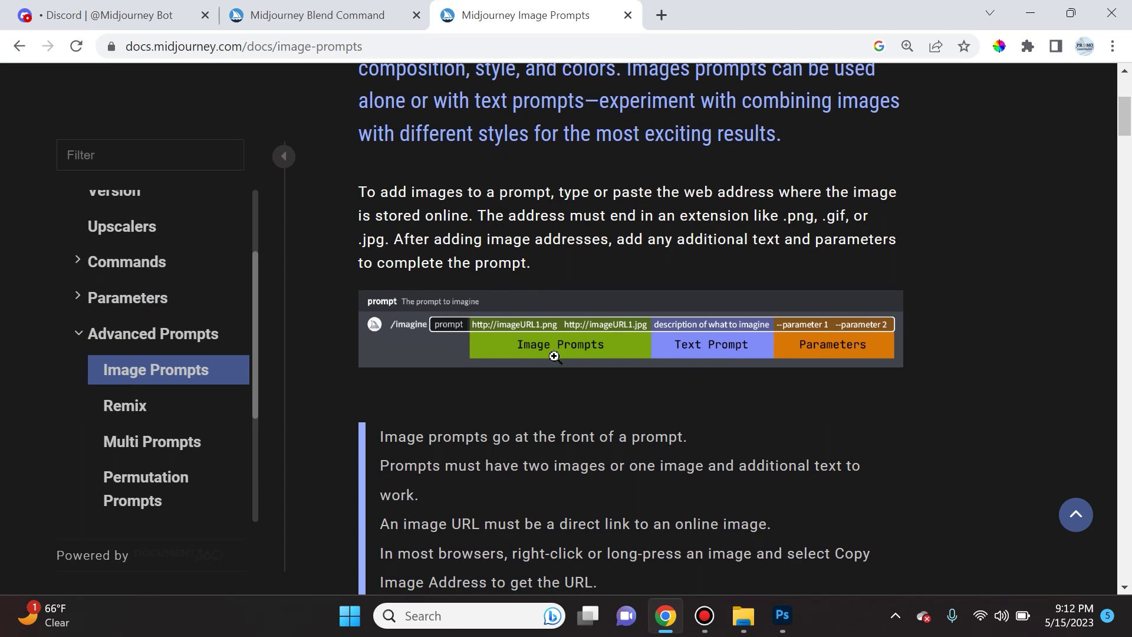
{"action": "scroll", "coordinate": [495, 298], "scroll_direction": "down", "scroll_amount": 1}
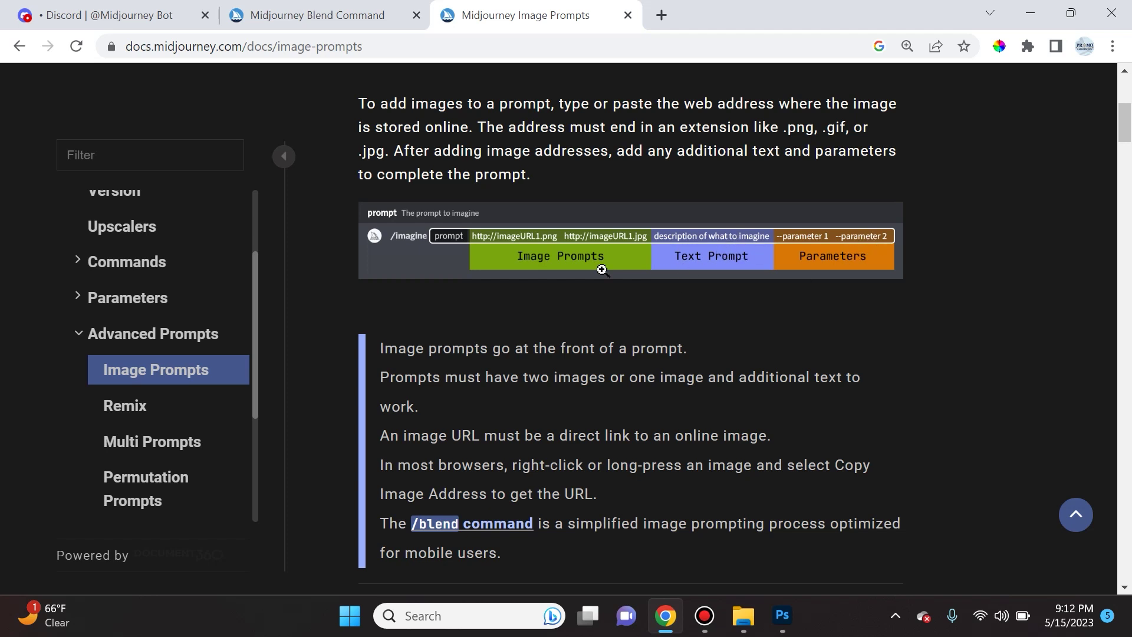
{"action": "left_click", "coordinate": [245, 8]}
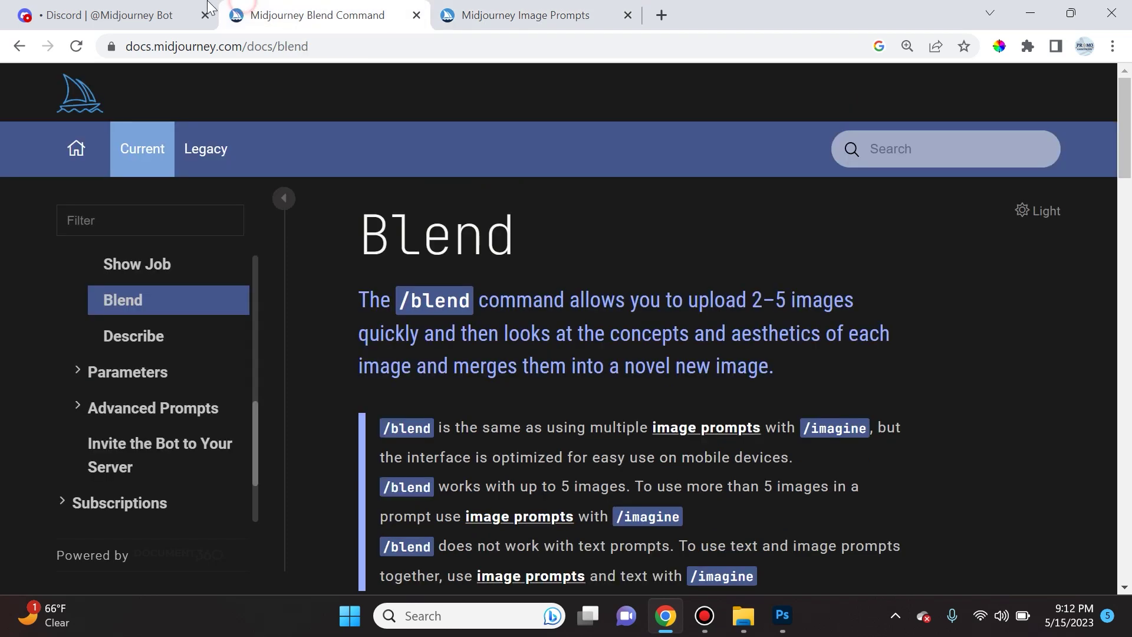
{"action": "left_click", "coordinate": [168, 15]}
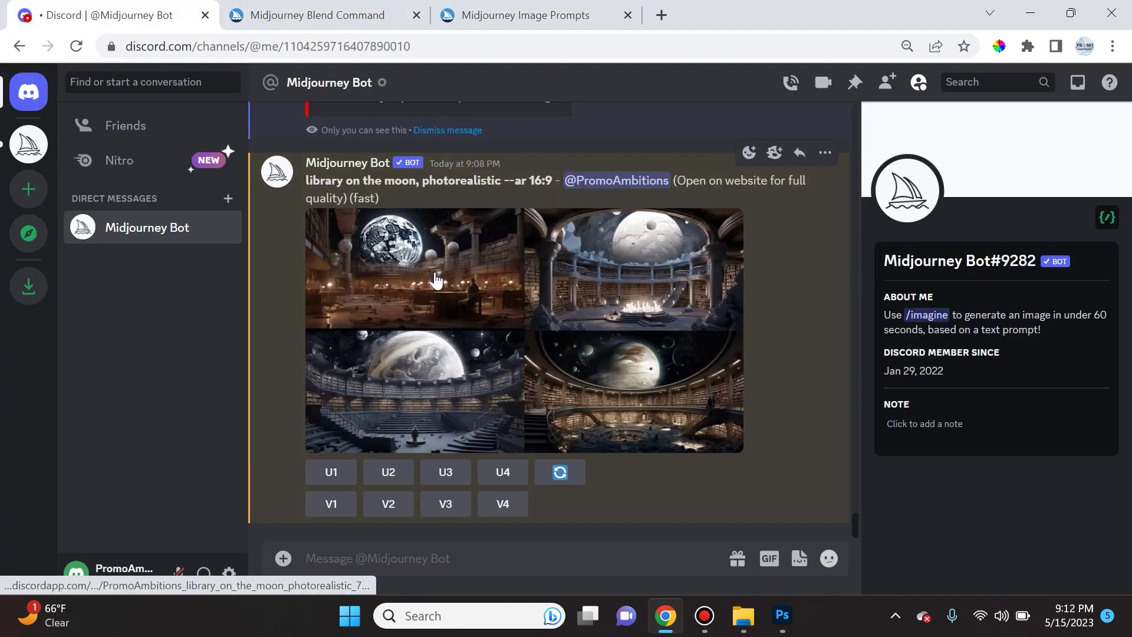
Step: Upload the AM1 Final (1) headshot and send it to the Midjourney Bot
{"action": "left_click", "coordinate": [283, 563]}
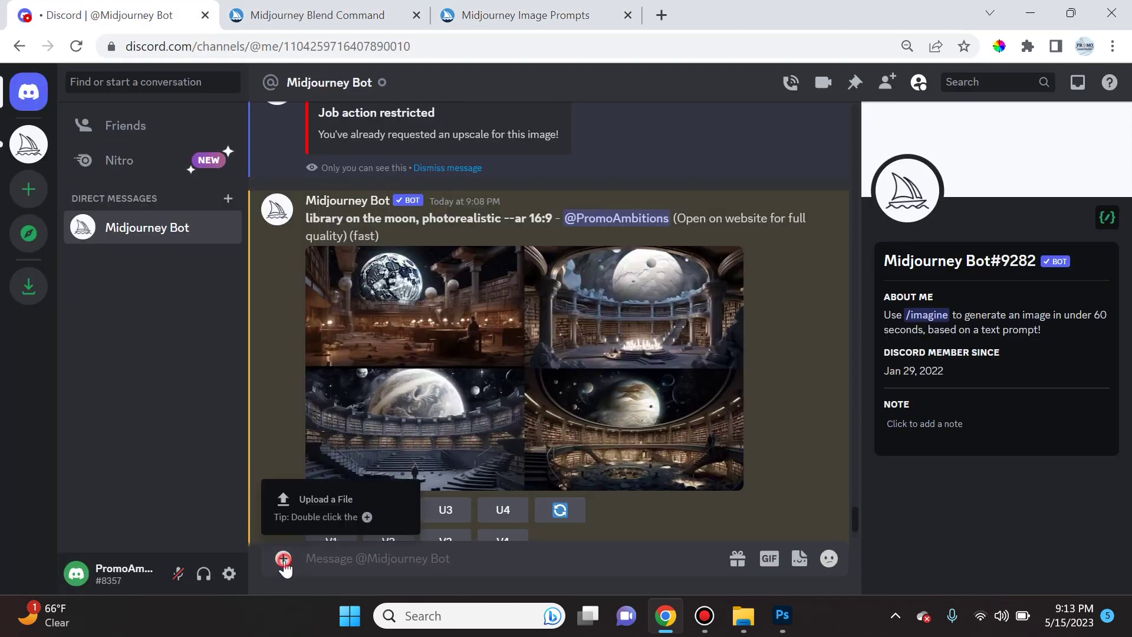
{"action": "left_click", "coordinate": [301, 511]}
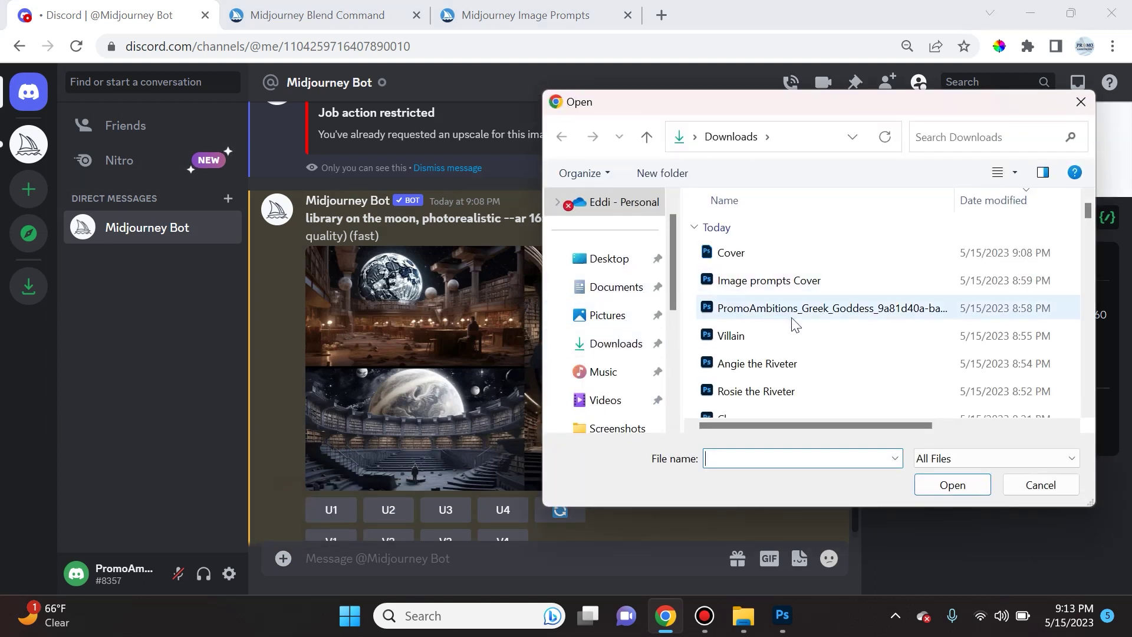
{"action": "scroll", "coordinate": [791, 319], "scroll_direction": "down", "scroll_amount": 2}
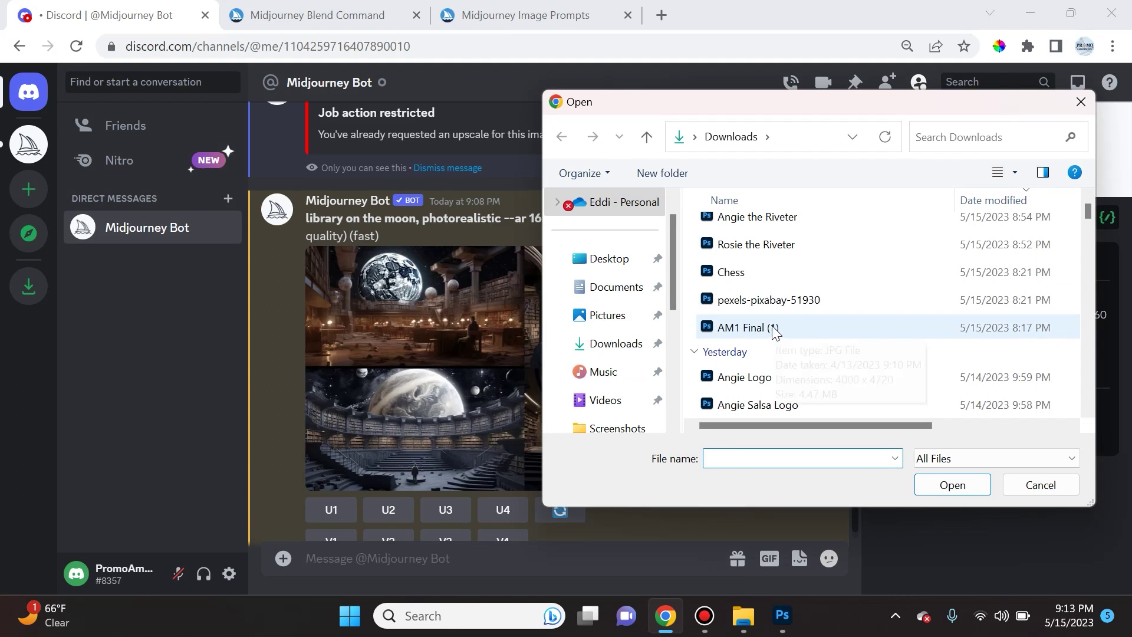
{"action": "left_click", "coordinate": [774, 327]}
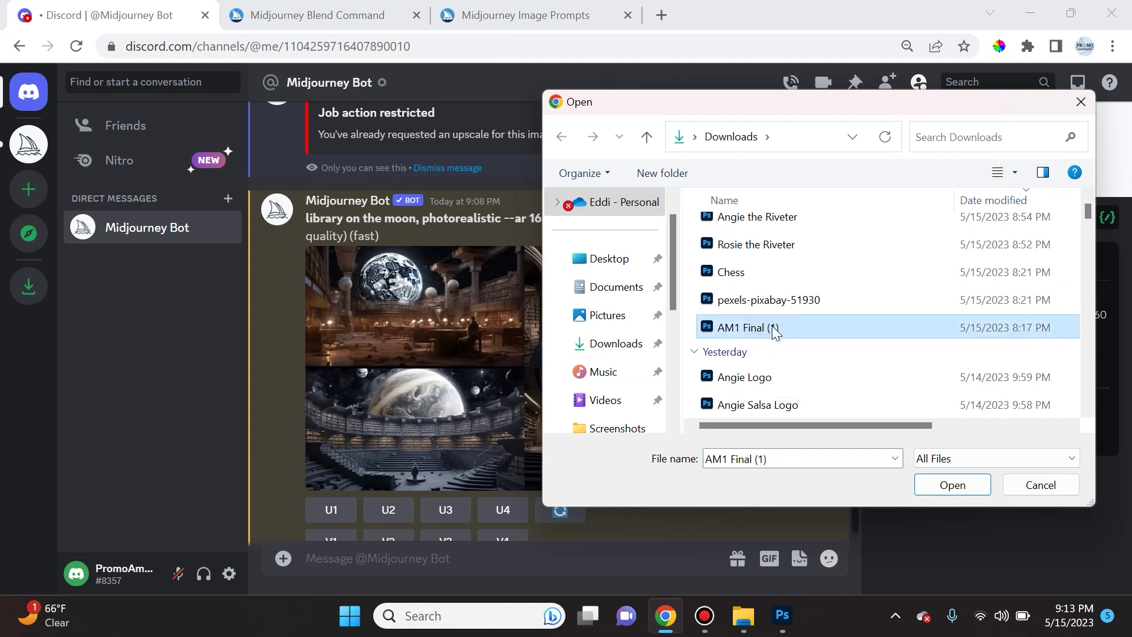
{"action": "left_click", "coordinate": [965, 493]}
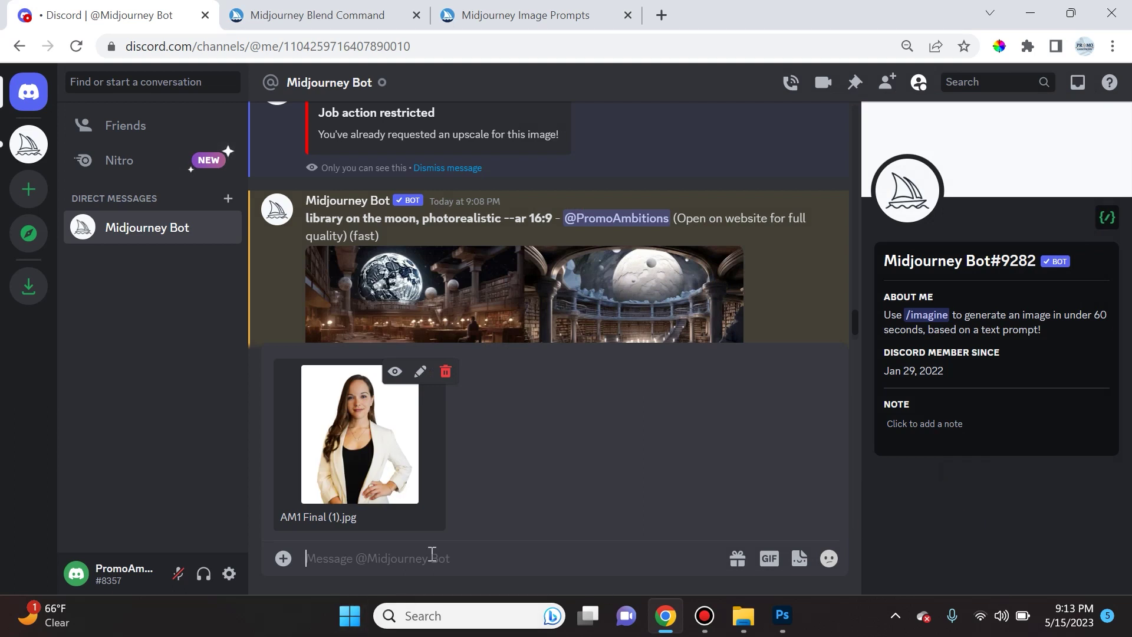
{"action": "key", "text": "Return"}
{"action": "key", "text": "ctrl+plus"}
{"action": "key", "text": "ctrl+plus"}
{"action": "key", "text": "ctrl+plus"}
Step: Open the sent headshot in its own tab and copy its image URL
{"action": "left_click", "coordinate": [620, 278]}
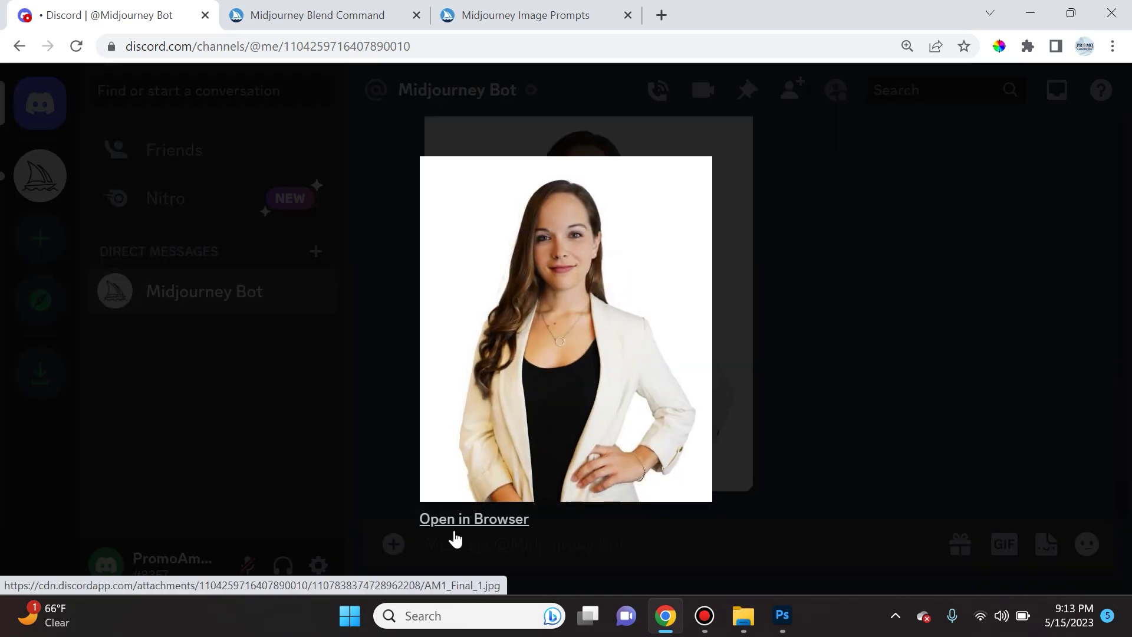
{"action": "left_click", "coordinate": [463, 526]}
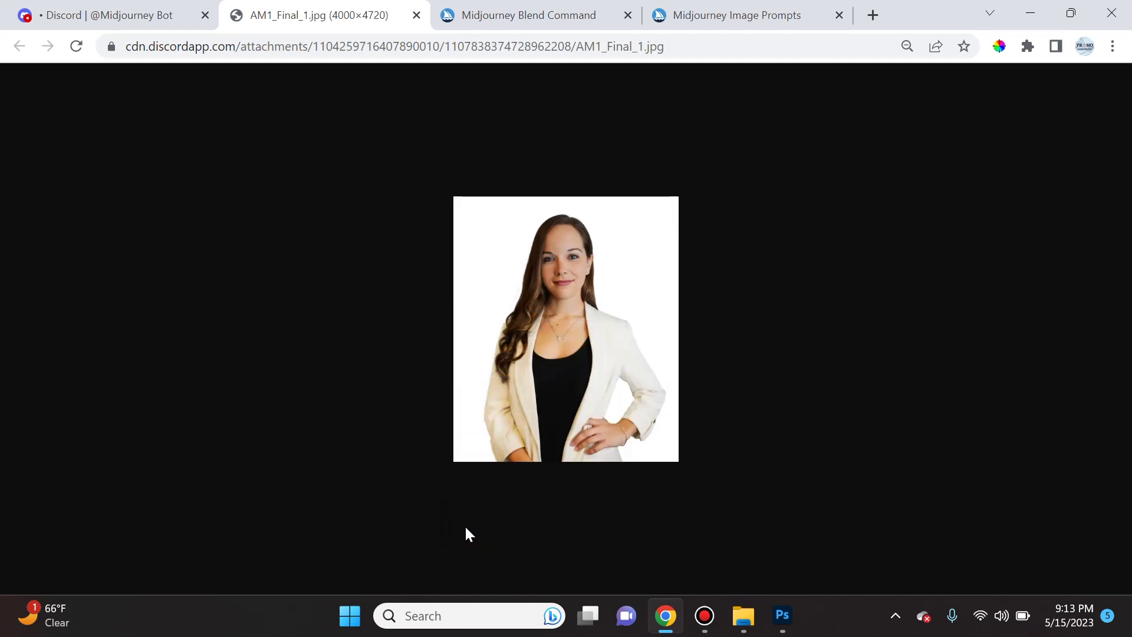
{"action": "left_click", "coordinate": [313, 50]}
{"action": "key", "text": "ctrl+c"}
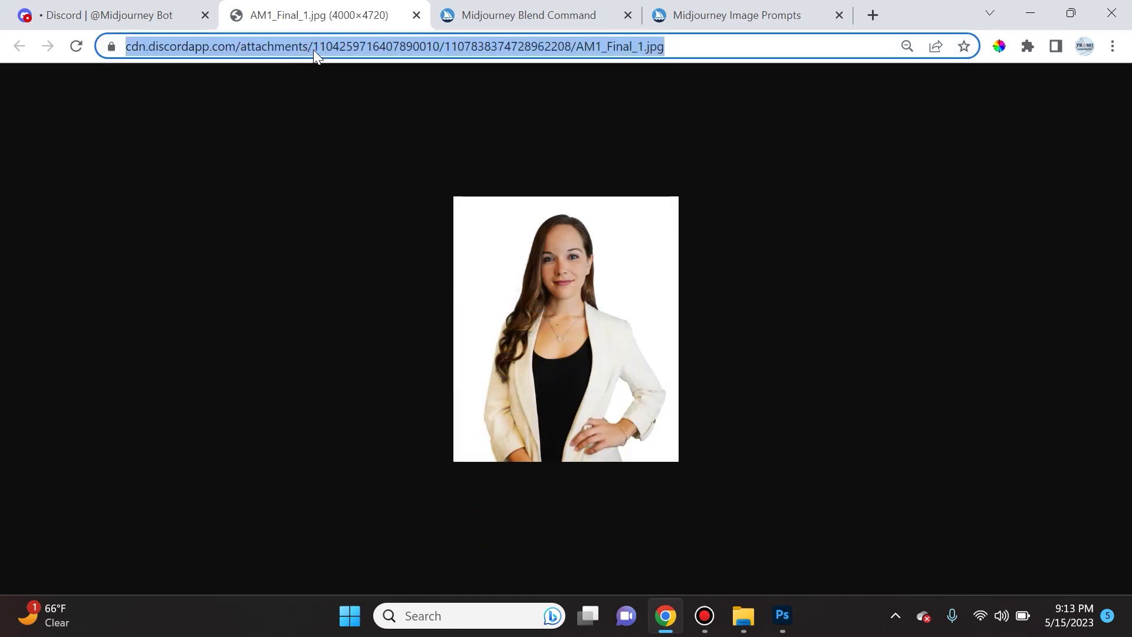
{"action": "right_click", "coordinate": [313, 49]}
{"action": "left_click", "coordinate": [389, 181]}
{"action": "left_click", "coordinate": [144, 12]}
{"action": "key", "text": "Escape"}
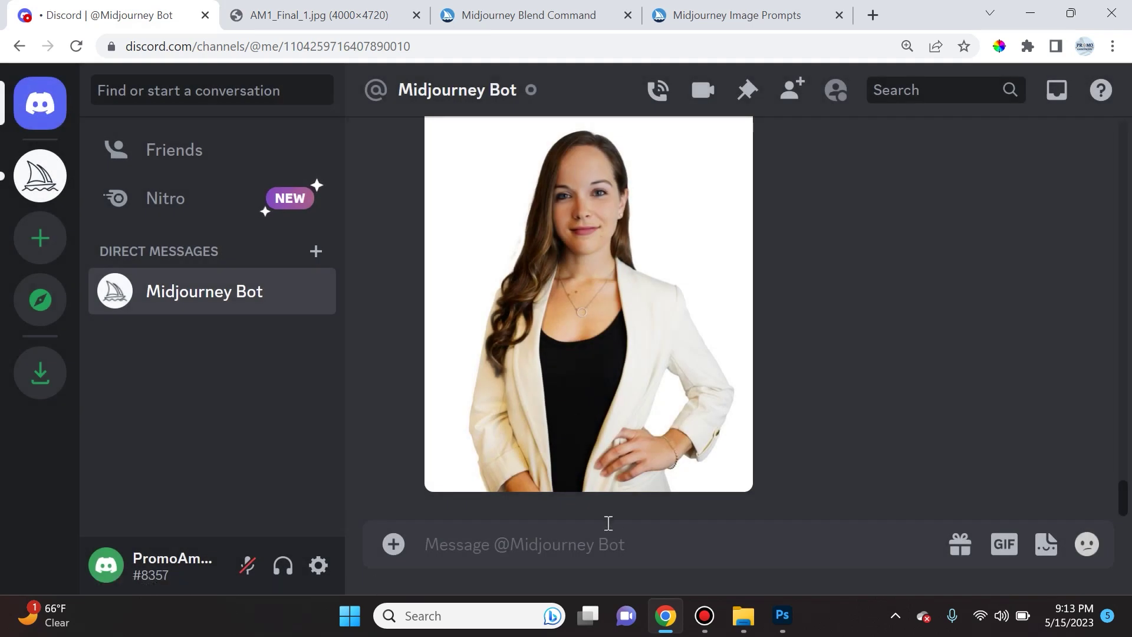
Step: Start an /imagine prompt with the pasted headshot URL followed by 'Greek Goddess'
{"action": "type", "text": "/imahine"}
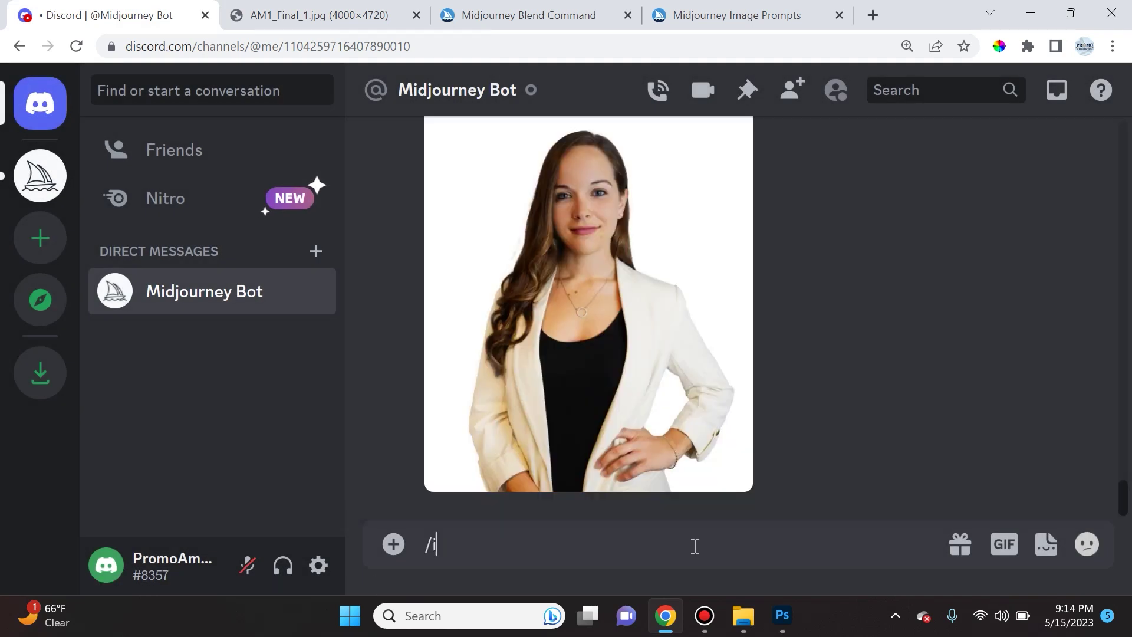
{"action": "key", "text": "BackSpace"}
{"action": "key", "text": "BackSpace"}
{"action": "key", "text": "BackSpace"}
{"action": "key", "text": "BackSpace"}
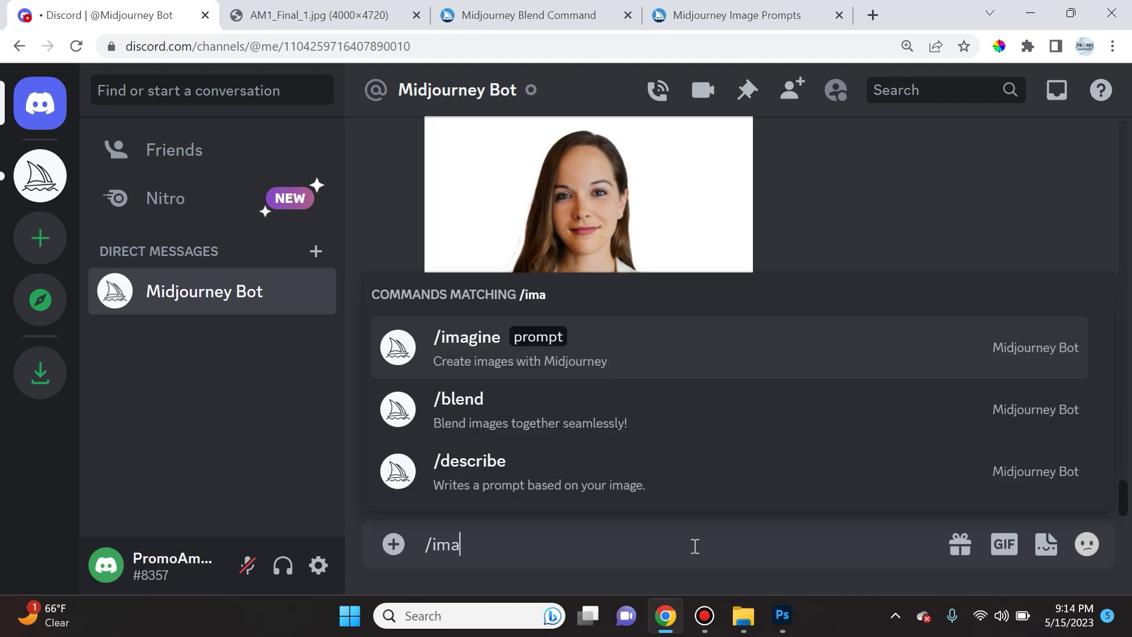
{"action": "type", "text": "gine"}
{"action": "key", "text": "Tab"}
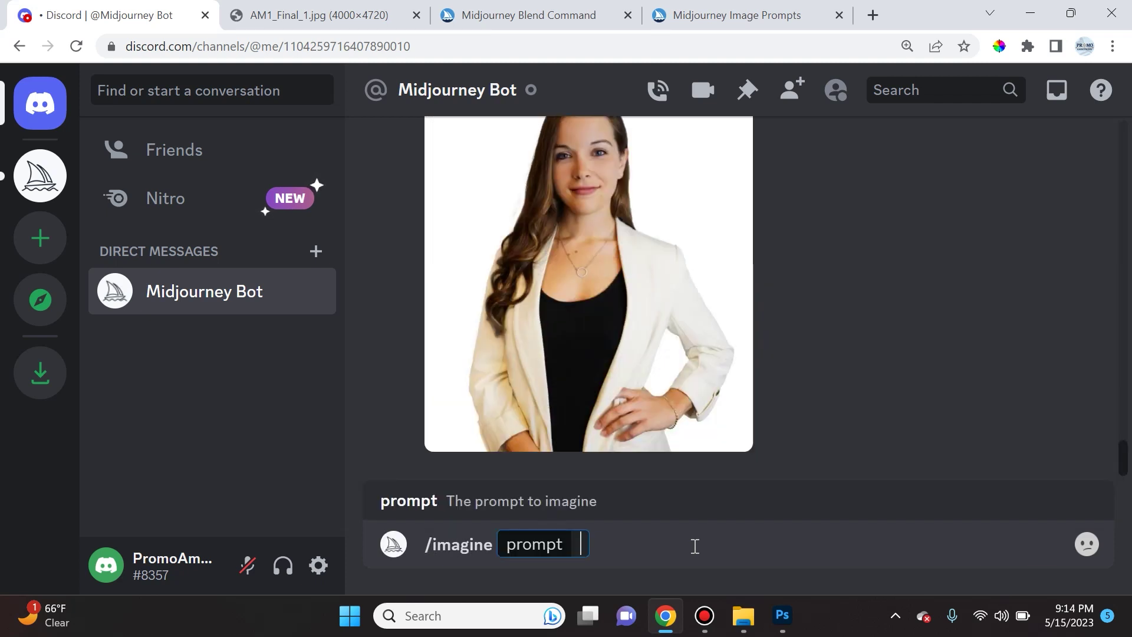
{"action": "key", "text": "ctrl+v"}
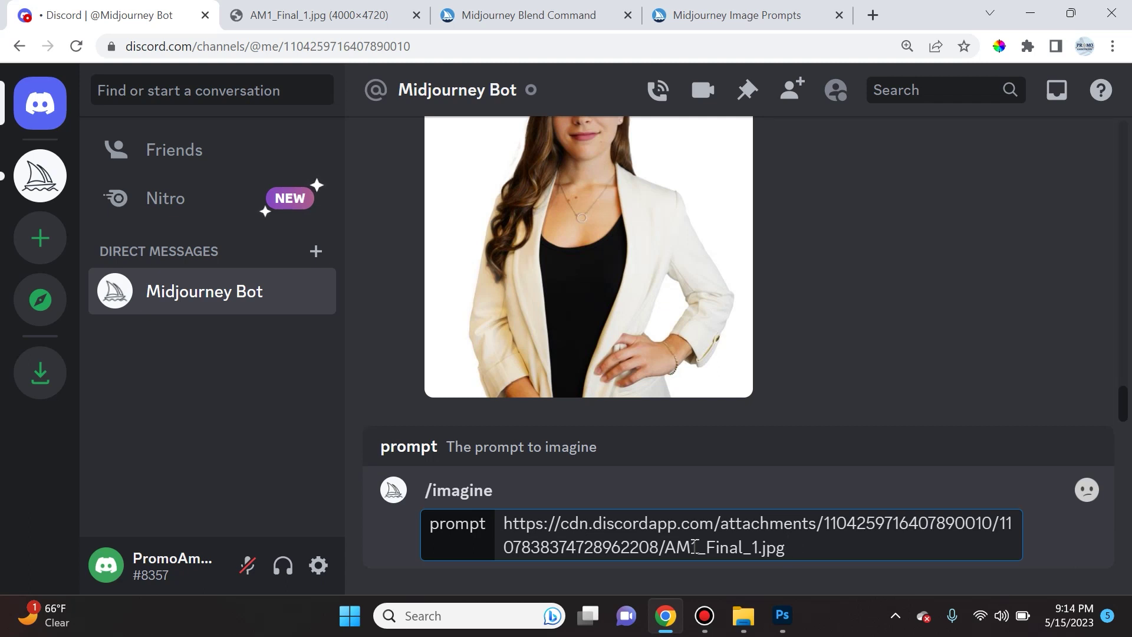
{"action": "type", "text": "Greek Goddess --ar"}
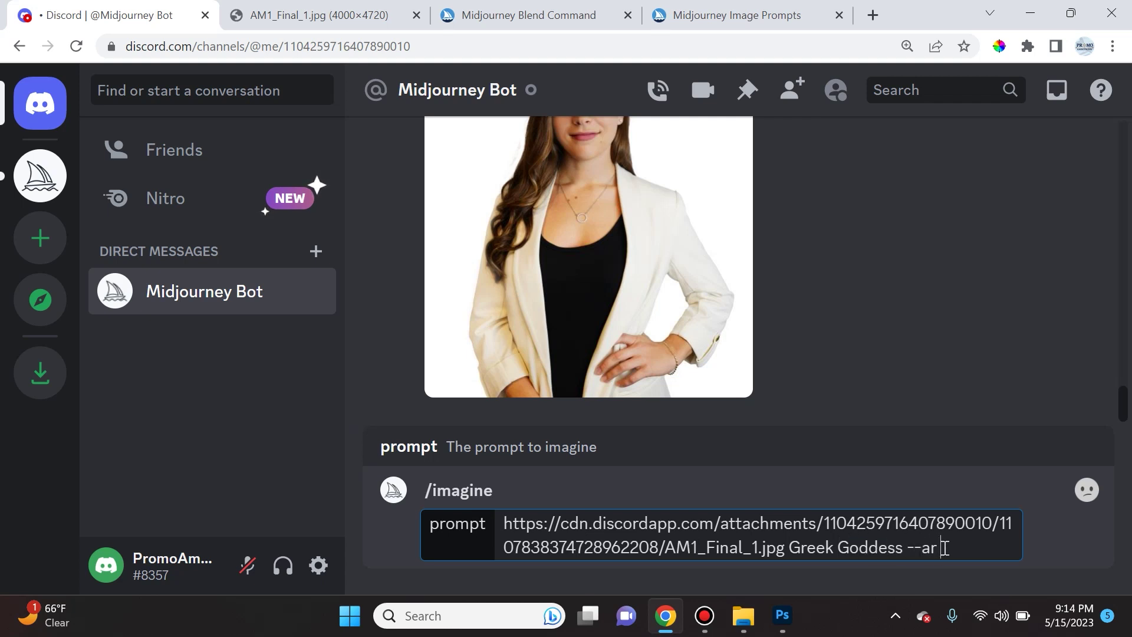
Step: Recheck the headshot in Photoshop, then send the prompt ending in --ar 4:5
{"action": "left_click", "coordinate": [782, 615]}
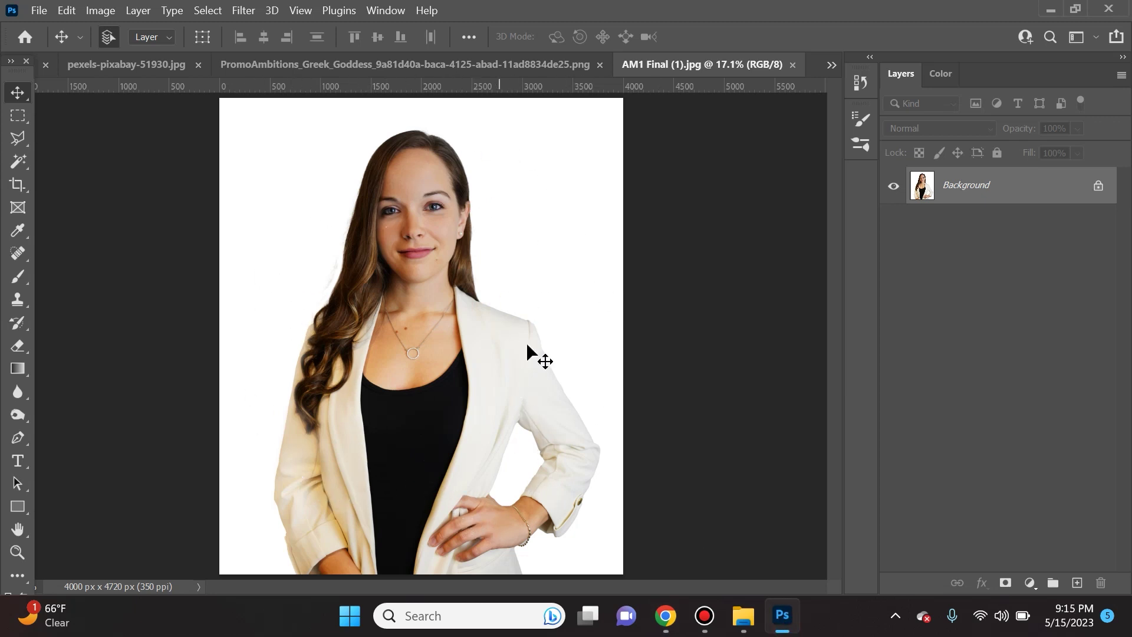
{"action": "left_click", "coordinate": [665, 616]}
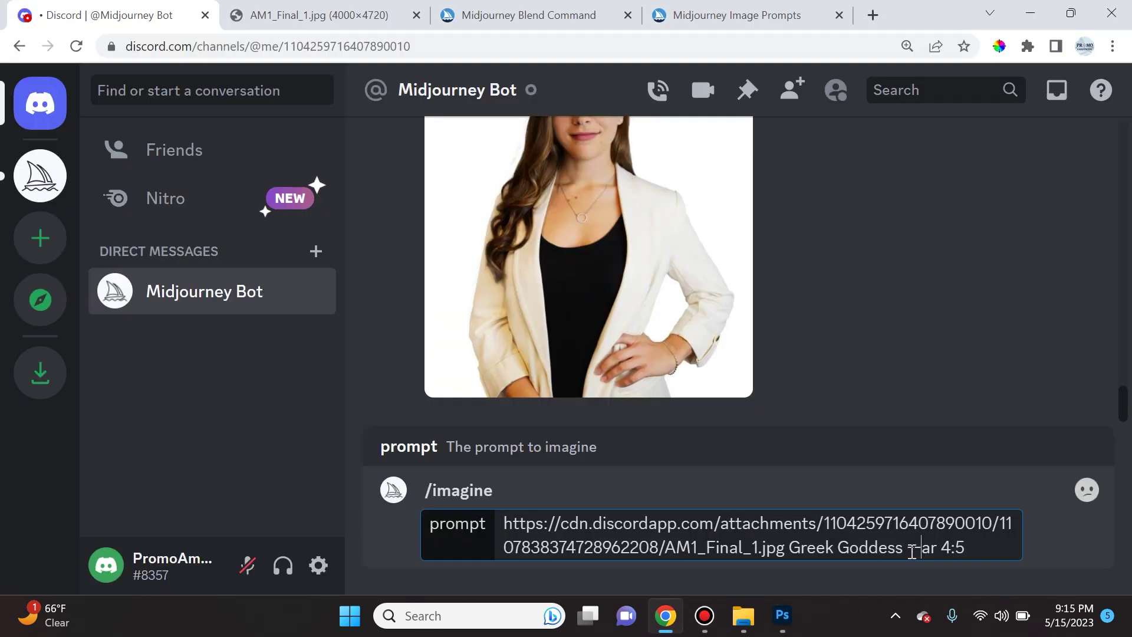
{"action": "left_click_drag", "start_coordinate": [912, 551], "coordinate": [967, 547]}
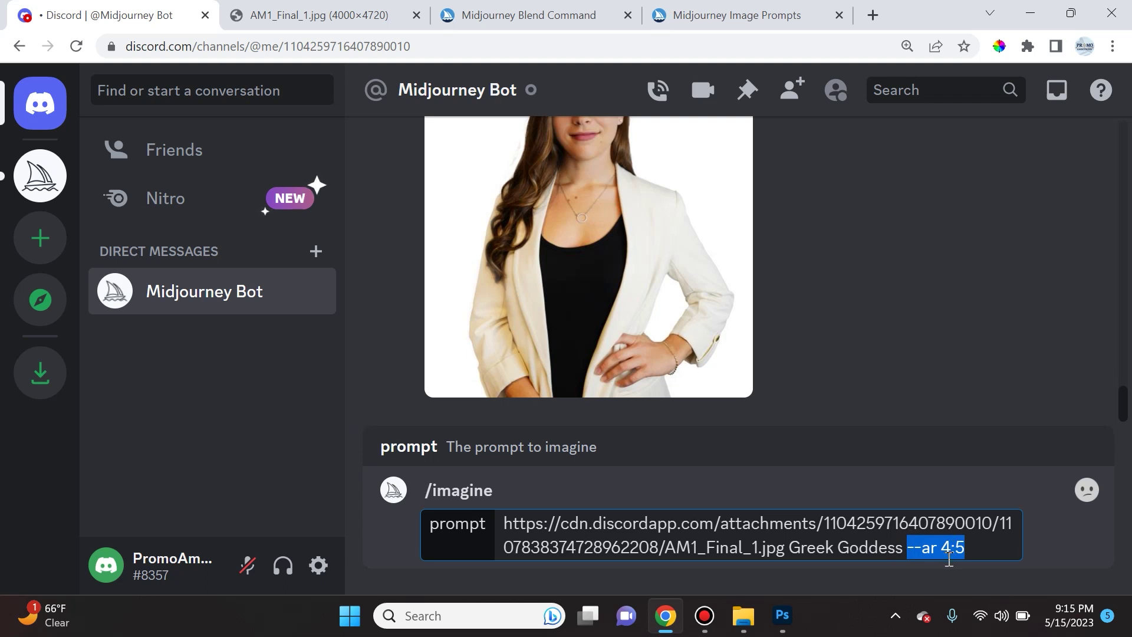
{"action": "key", "text": "Return"}
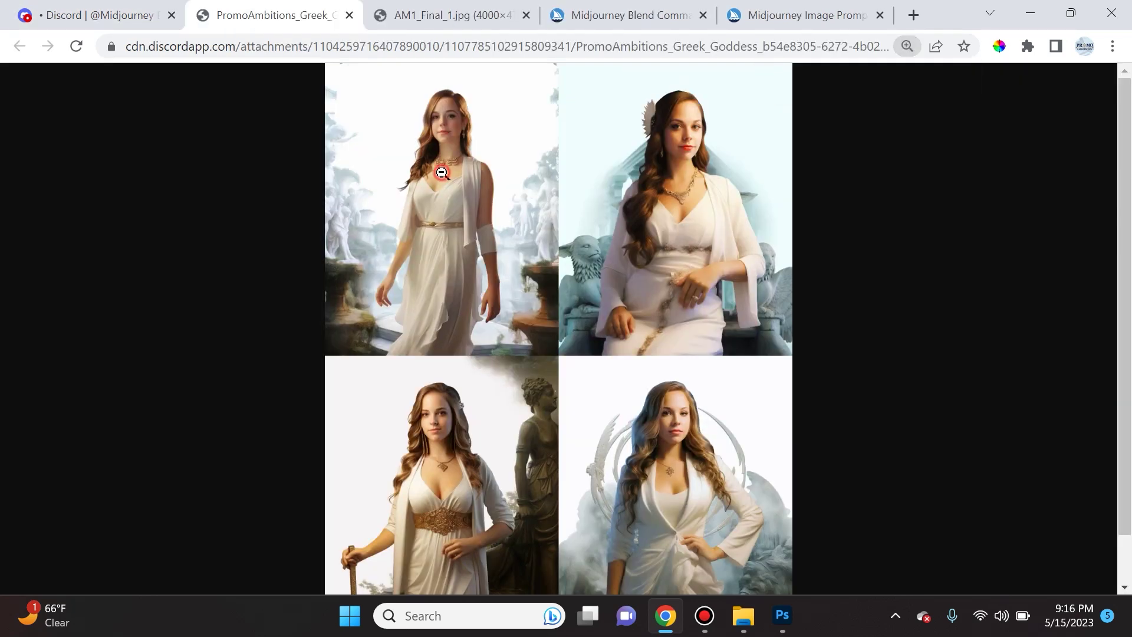
Step: Zoom into the Greek Goddess grid, zoom the page out to 50%, and compare with the Photoshop headshot
{"action": "left_click", "coordinate": [442, 172]}
{"action": "left_click", "coordinate": [493, 277]}
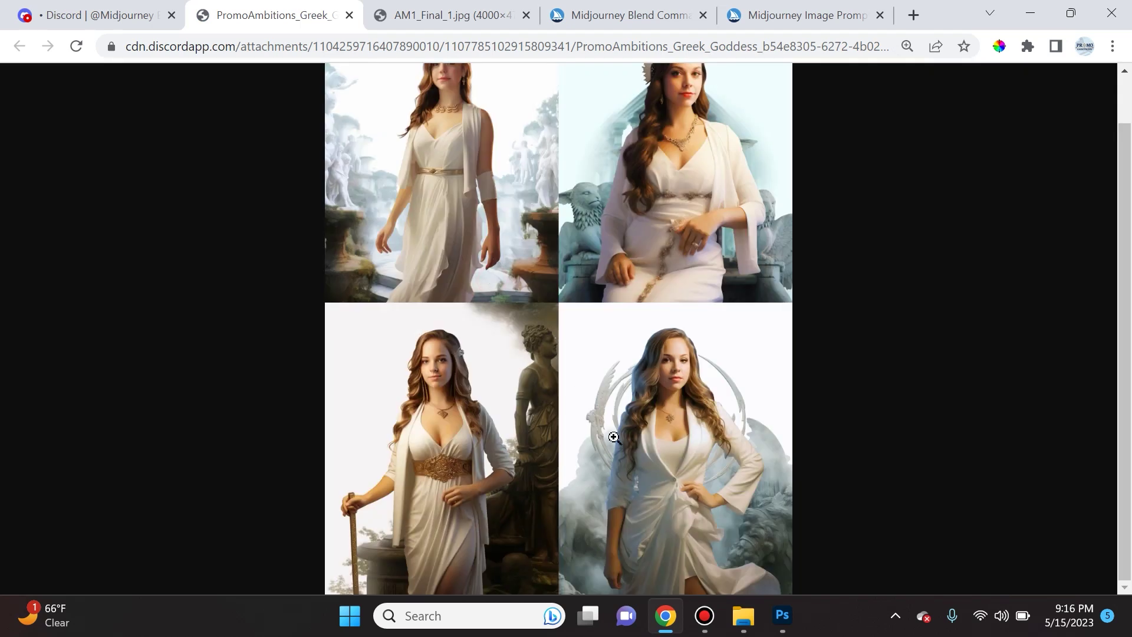
{"action": "scroll", "coordinate": [611, 435], "scroll_direction": "up", "scroll_amount": 1}
{"action": "left_click", "coordinate": [542, 281]}
{"action": "key", "text": "ctrl+minus"}
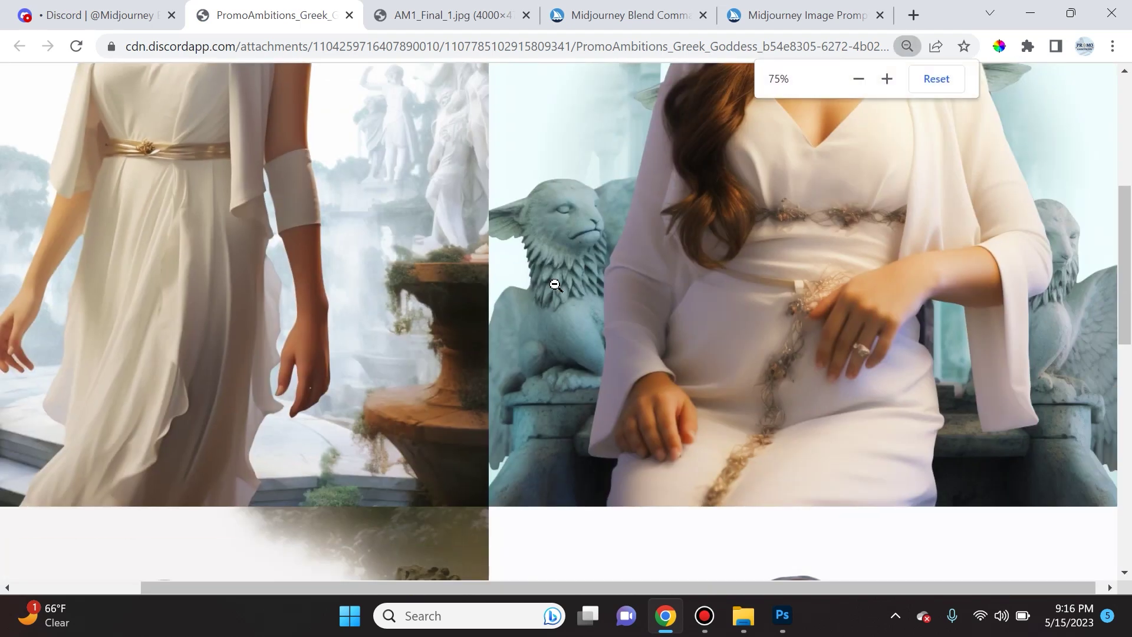
{"action": "scroll", "coordinate": [548, 298], "scroll_direction": "up", "scroll_amount": 5}
{"action": "key", "text": "ctrl+minus"}
{"action": "key", "text": "ctrl+minus"}
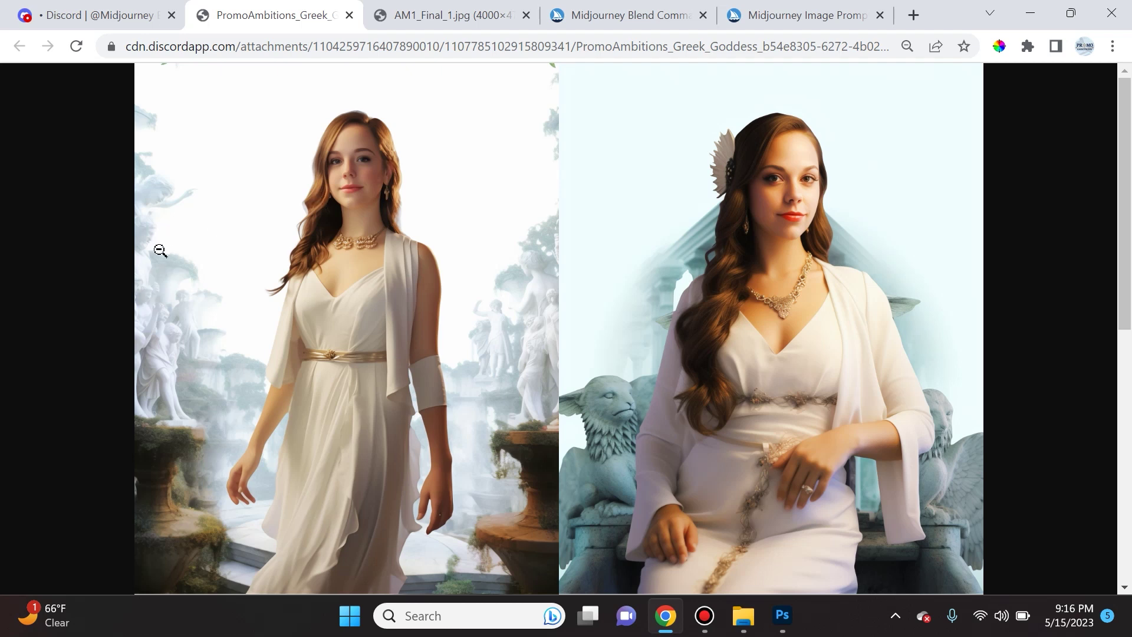
{"action": "left_click", "coordinate": [782, 615]}
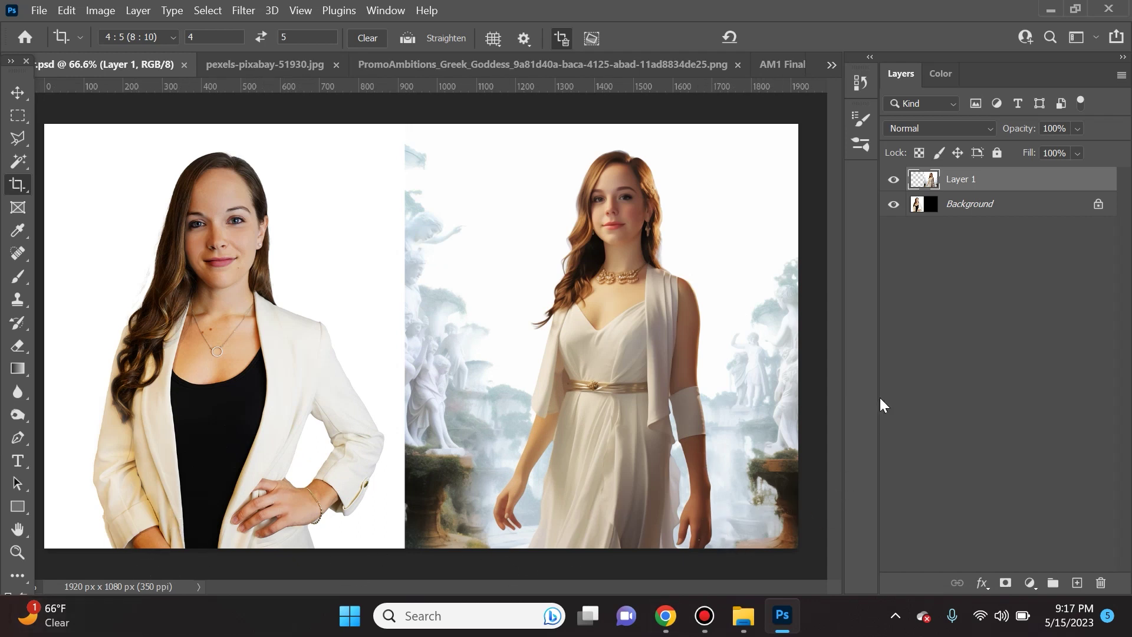
{"action": "key", "text": "alt+Tab"}
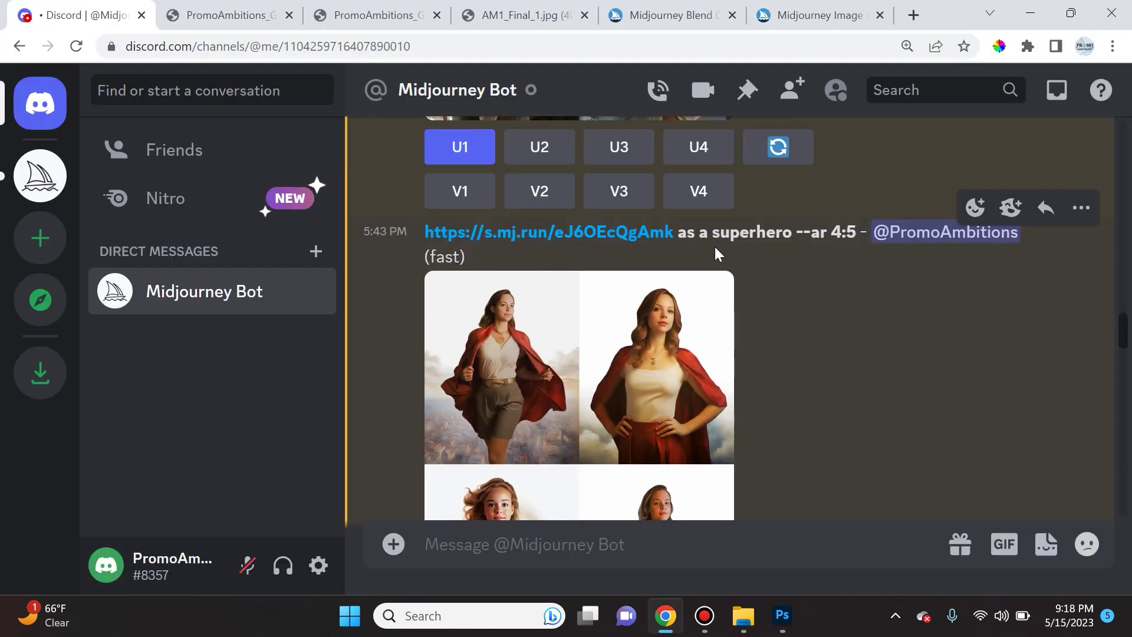
Step: Open the 'as a superhero' result grid full size in the browser
{"action": "left_click", "coordinate": [534, 394]}
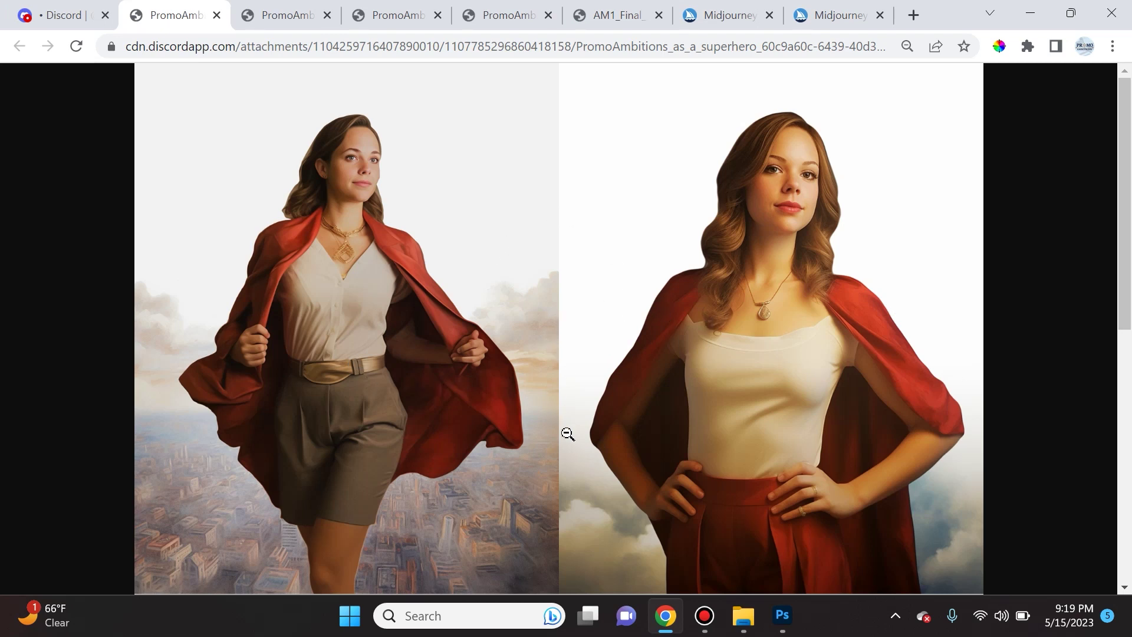
Step: Highlight the Image Weight Parameter heading in the docs, then return to the Discord chat
{"action": "key", "text": "ctrl+9"}
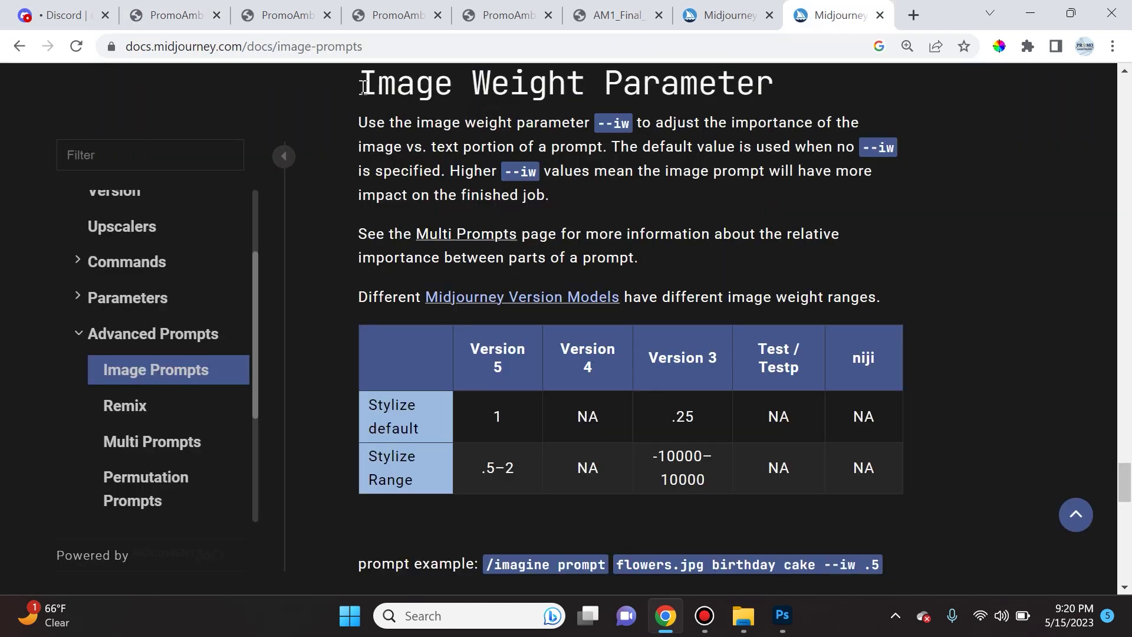
{"action": "left_click_drag", "start_coordinate": [362, 87], "coordinate": [790, 85]}
{"action": "left_click", "coordinate": [579, 146]}
{"action": "key", "text": "ctrl+1"}
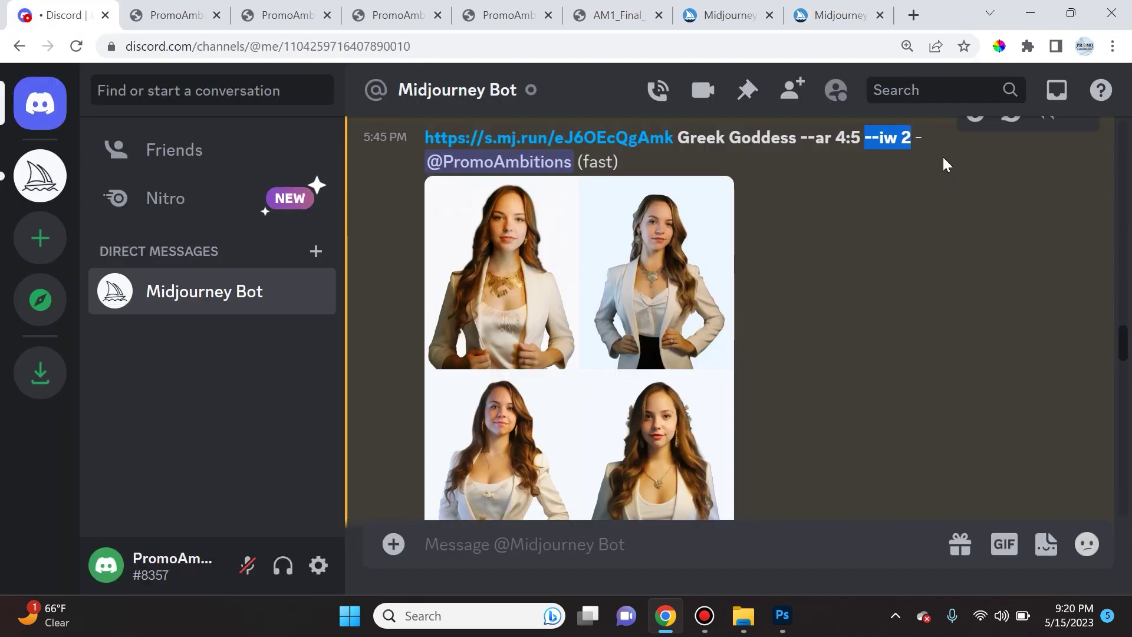
Step: Highlight 'Greek Goddess' and 'iw 2' in the prompt, then switch to the image weight docs
{"action": "left_click", "coordinate": [947, 165]}
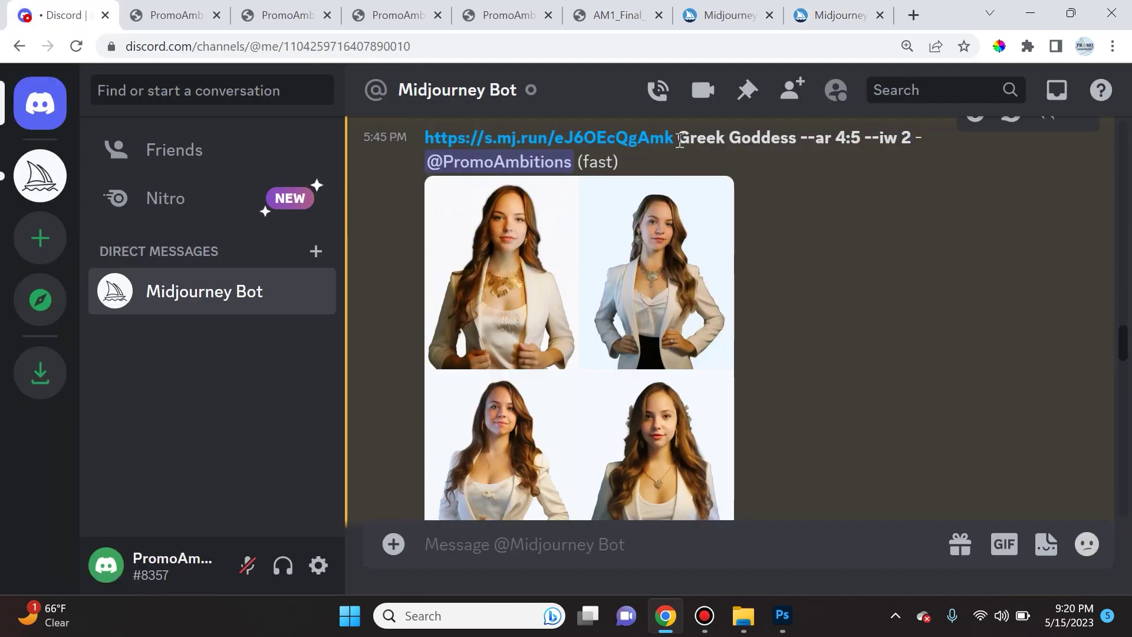
{"action": "left_click_drag", "start_coordinate": [677, 137], "coordinate": [741, 138]}
{"action": "left_click_drag", "start_coordinate": [878, 137], "coordinate": [910, 132]}
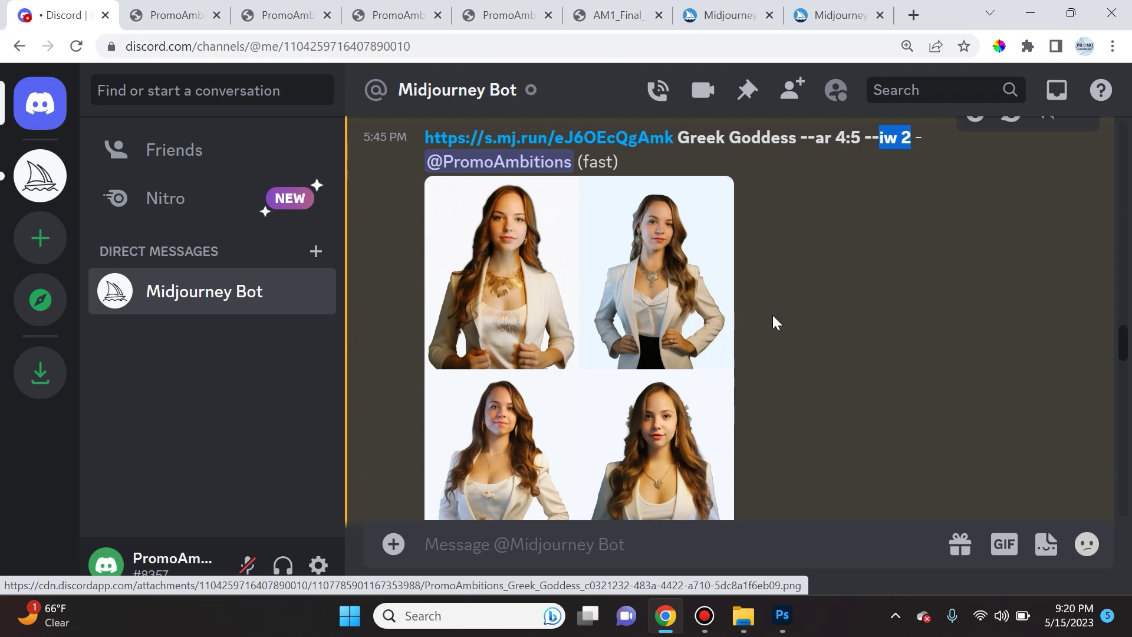
{"action": "key", "text": "ctrl+9"}
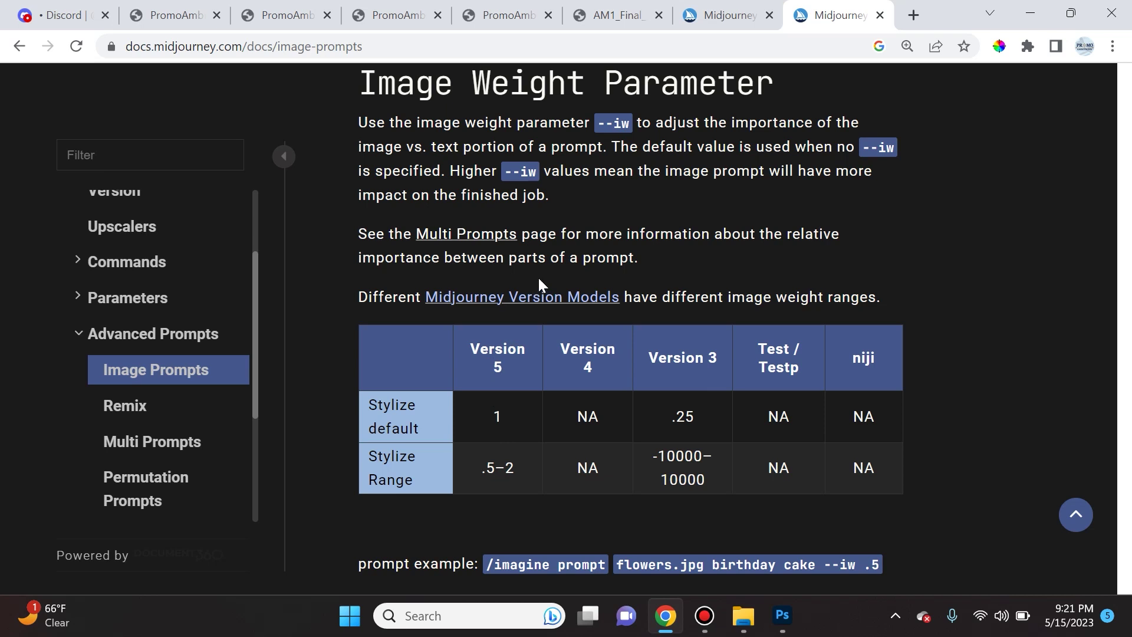
Step: Scroll through the --iw ranges and cake examples, then return to the Discord chat
{"action": "scroll", "coordinate": [542, 271], "scroll_direction": "down", "scroll_amount": 4}
{"action": "scroll", "coordinate": [543, 270], "scroll_direction": "up", "scroll_amount": 4}
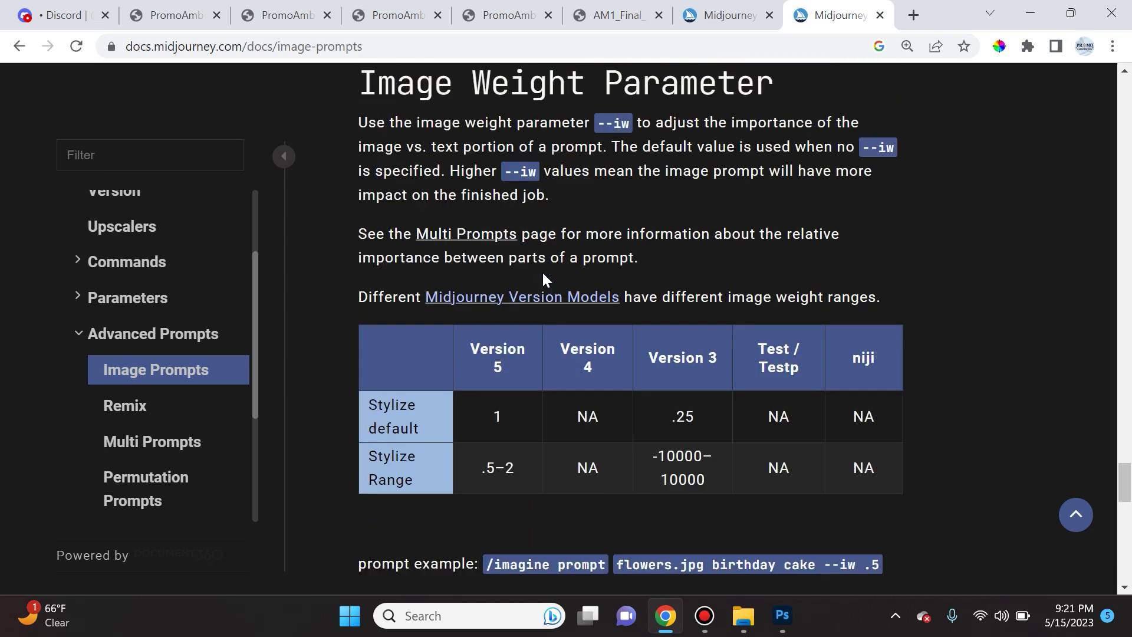
{"action": "scroll", "coordinate": [542, 273], "scroll_direction": "down", "scroll_amount": 6}
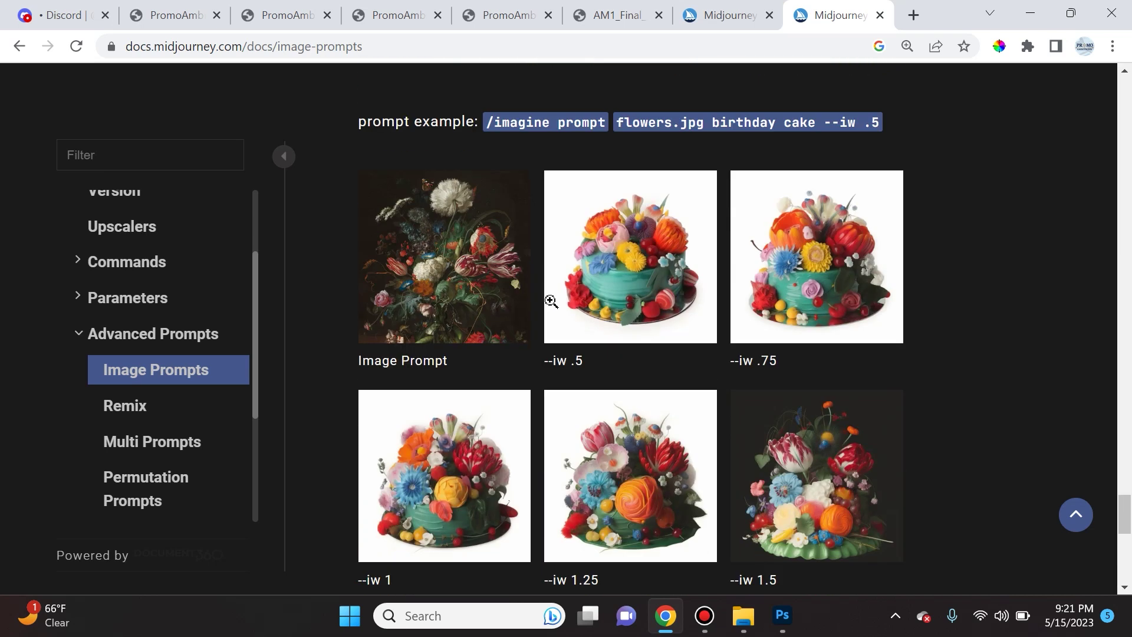
{"action": "key", "text": "ctrl+1"}
{"action": "scroll", "coordinate": [765, 282], "scroll_direction": "down", "scroll_amount": 2}
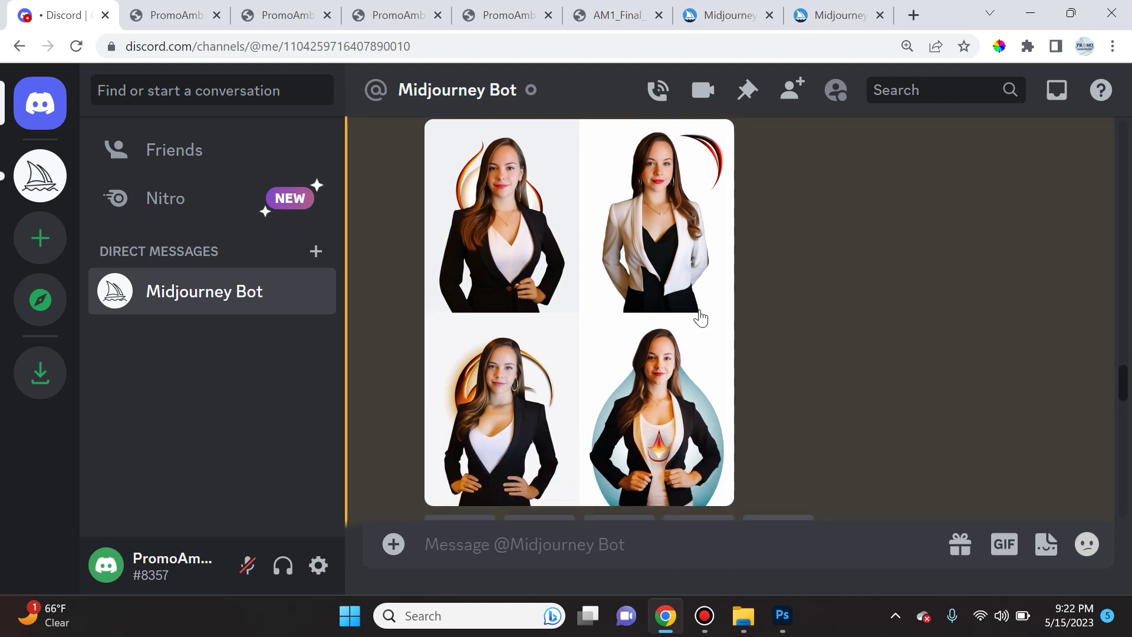
Step: Review the Corporate Logo Emblem grid made with --iw 2, then scroll to the next prompt
{"action": "scroll", "coordinate": [790, 236], "scroll_direction": "up", "scroll_amount": 2}
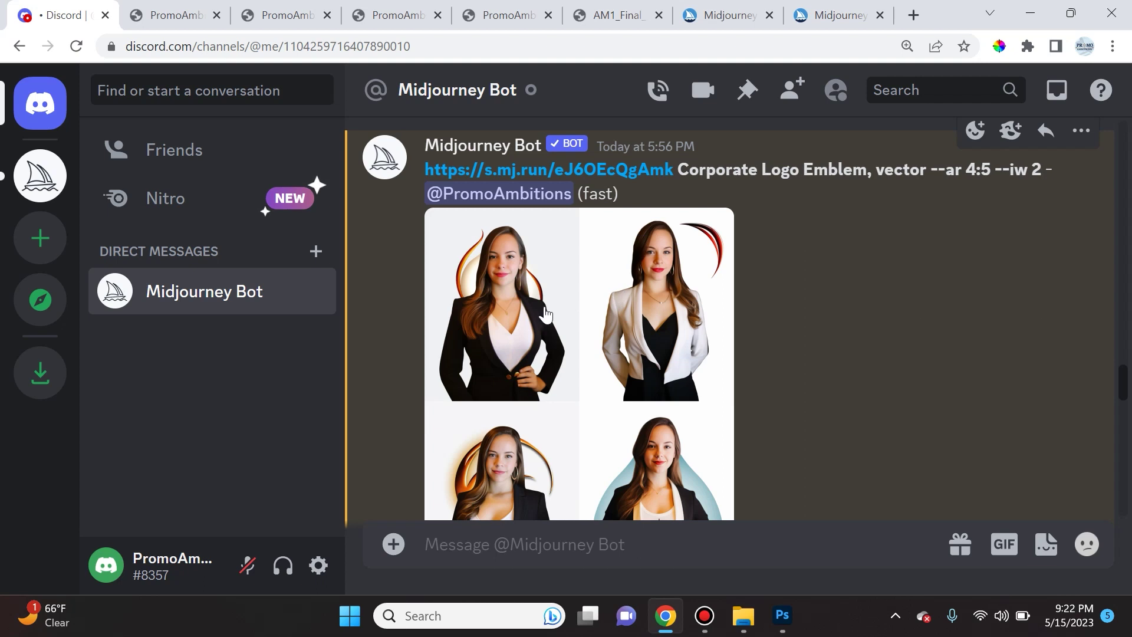
{"action": "scroll", "coordinate": [545, 314], "scroll_direction": "down", "scroll_amount": 1}
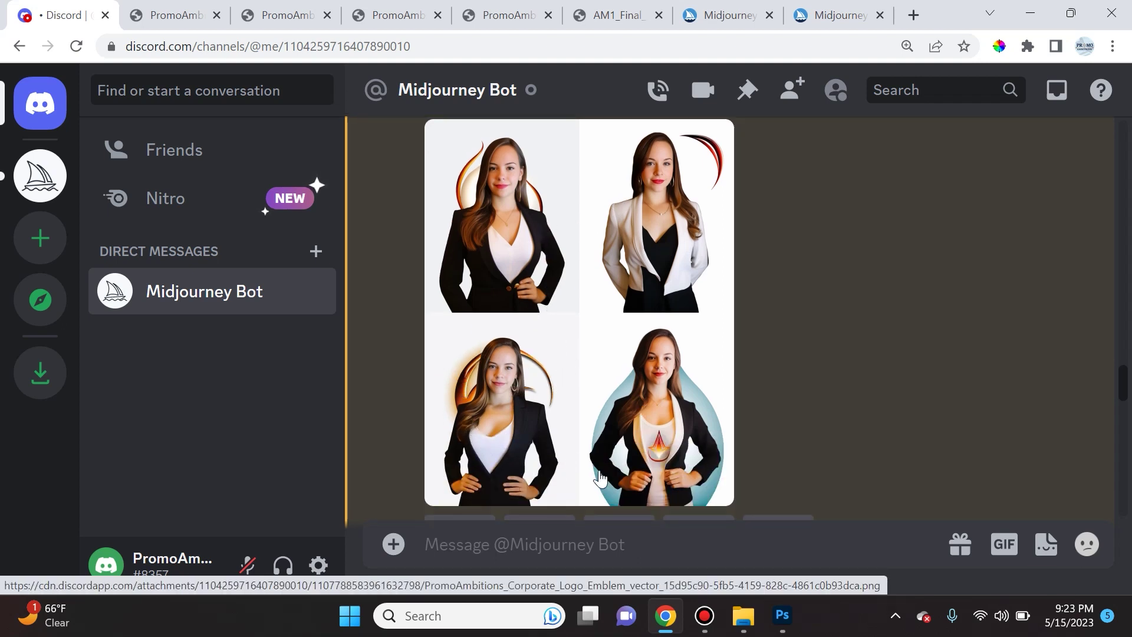
{"action": "scroll", "coordinate": [600, 477], "scroll_direction": "up", "scroll_amount": 1}
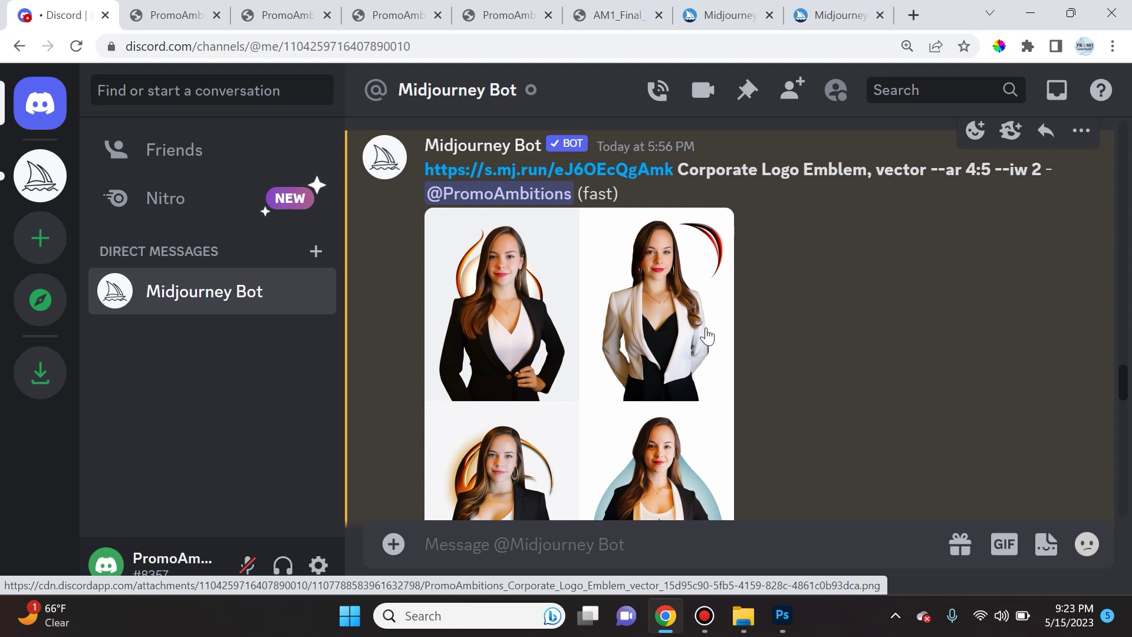
{"action": "scroll", "coordinate": [707, 336], "scroll_direction": "down", "scroll_amount": 4}
{"action": "scroll", "coordinate": [707, 333], "scroll_direction": "up", "scroll_amount": 5}
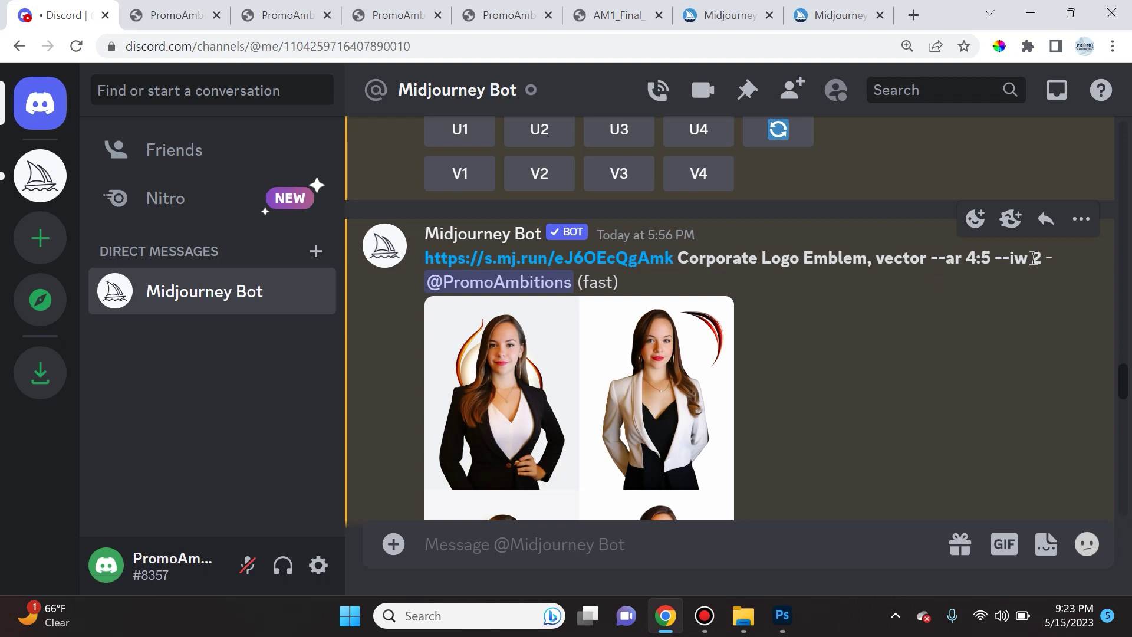
{"action": "mouse_move", "coordinate": [1033, 260]}
{"action": "left_mouse_down"}
{"action": "mouse_move", "coordinate": [996, 264]}
{"action": "mouse_move", "coordinate": [1026, 260]}
{"action": "left_mouse_up"}
{"action": "left_click", "coordinate": [998, 263]}
{"action": "scroll", "coordinate": [885, 348], "scroll_direction": "down", "scroll_amount": 15}
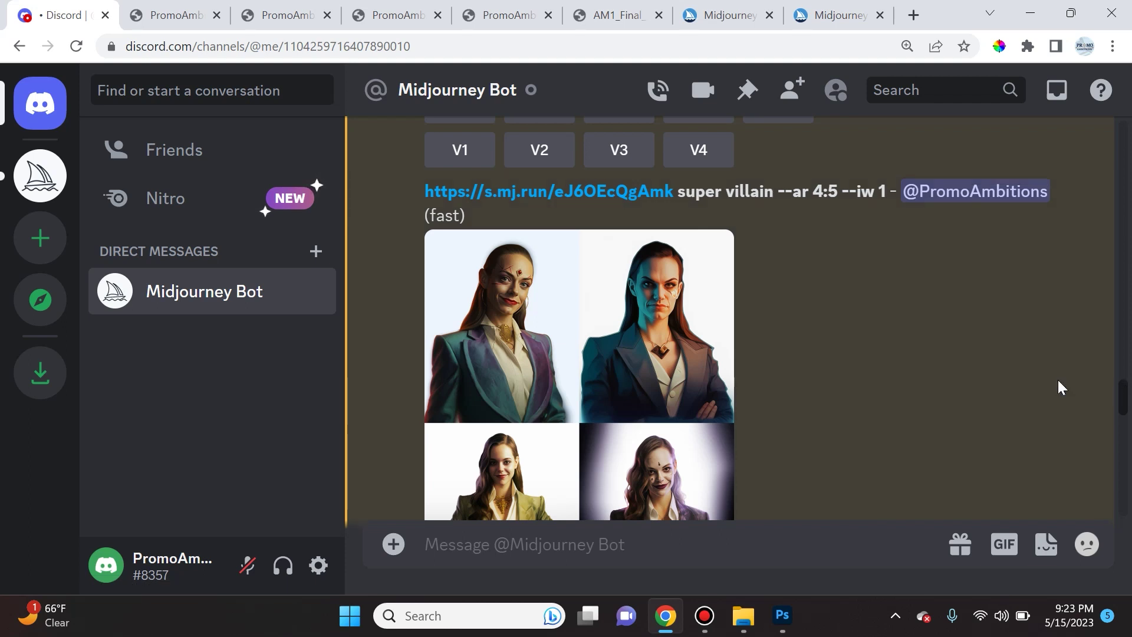
Step: Scroll to the image-weight-1 super villain grid to inspect it, then switch to Photoshop
{"action": "scroll", "coordinate": [813, 233], "scroll_direction": "down", "scroll_amount": 1}
{"action": "scroll", "coordinate": [837, 251], "scroll_direction": "down", "scroll_amount": 2}
{"action": "scroll", "coordinate": [841, 260], "scroll_direction": "up", "scroll_amount": 2}
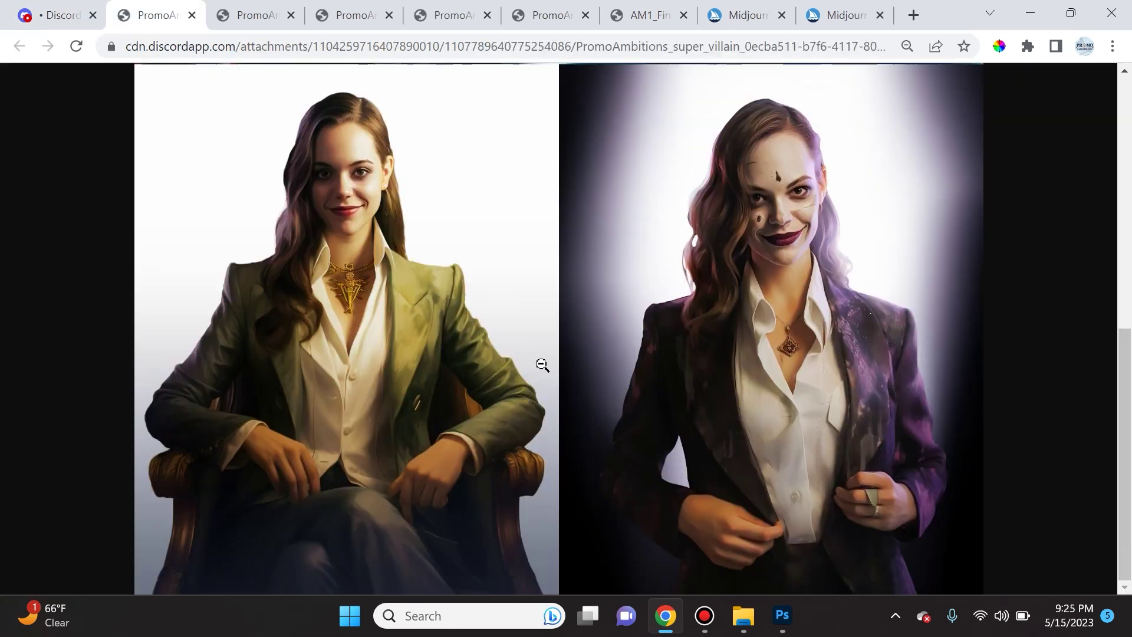
{"action": "scroll", "coordinate": [541, 364], "scroll_direction": "up", "scroll_amount": 6}
{"action": "scroll", "coordinate": [540, 369], "scroll_direction": "down", "scroll_amount": 6}
{"action": "key", "text": "alt+Tab"}
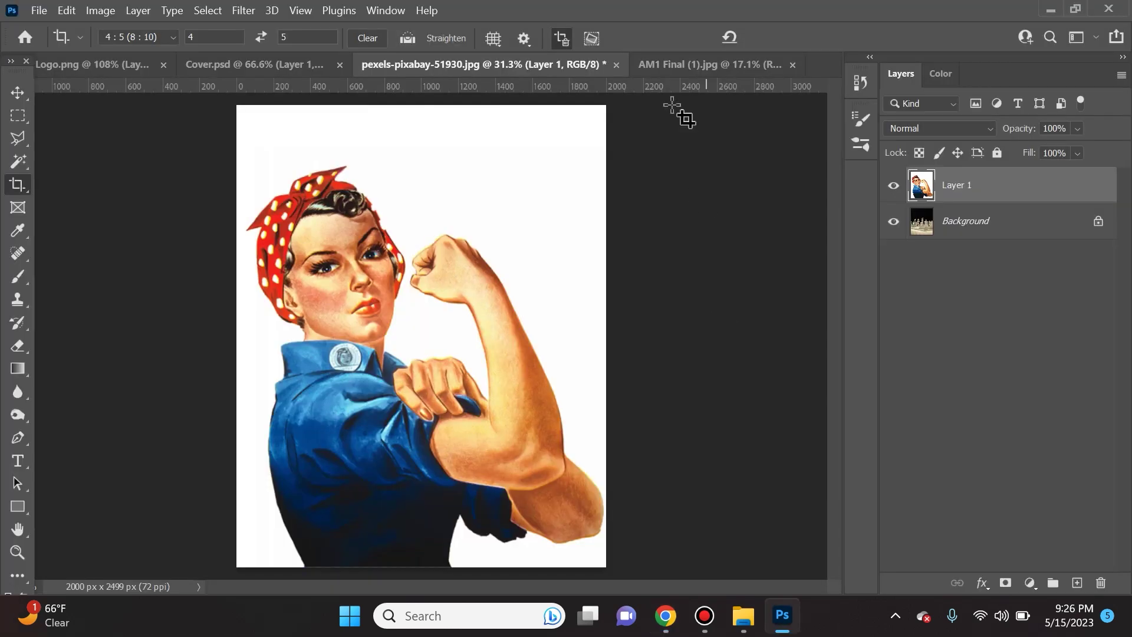
{"action": "left_click", "coordinate": [694, 69]}
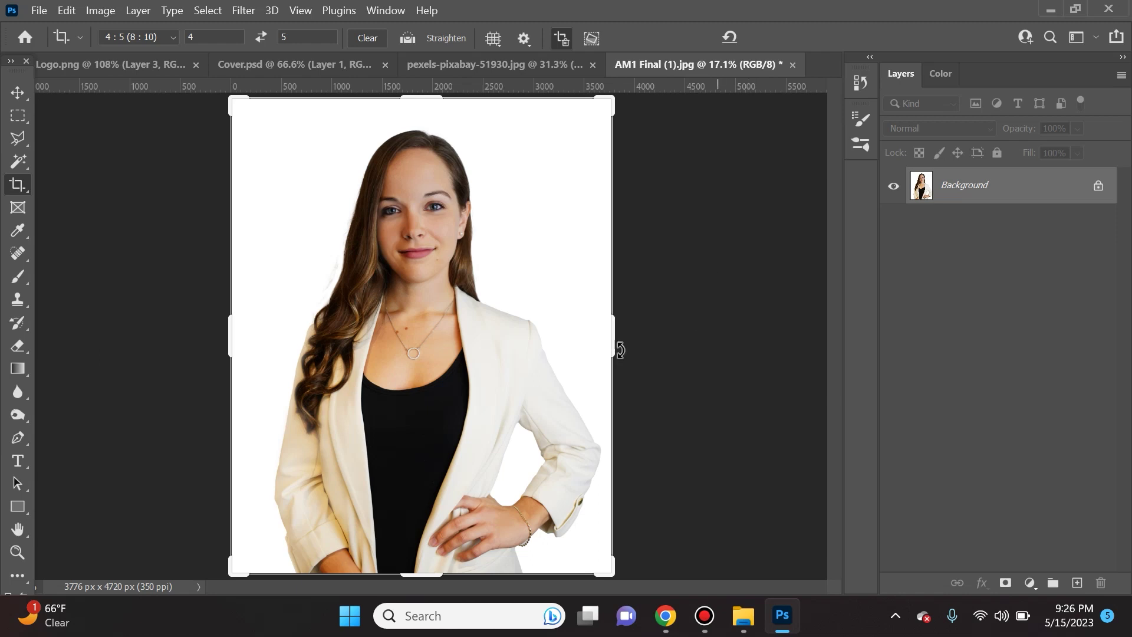
{"action": "left_click", "coordinate": [481, 63]}
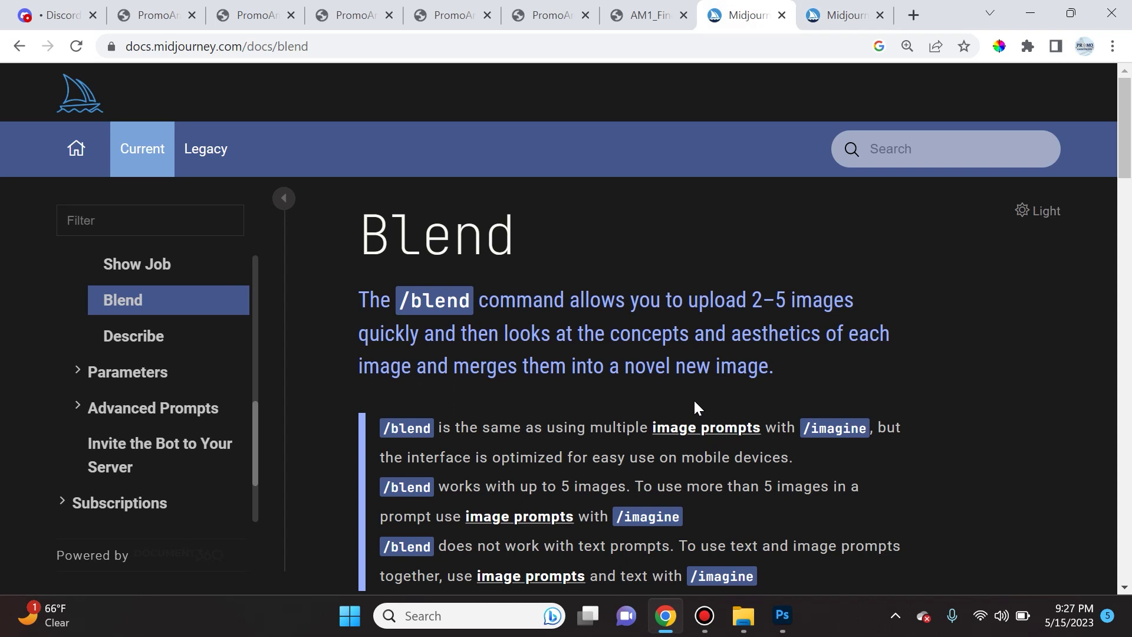
Step: Read the Blend docs page down to its example, highlighting '/imagine', then return to Photoshop
{"action": "scroll", "coordinate": [696, 406], "scroll_direction": "down", "scroll_amount": 3}
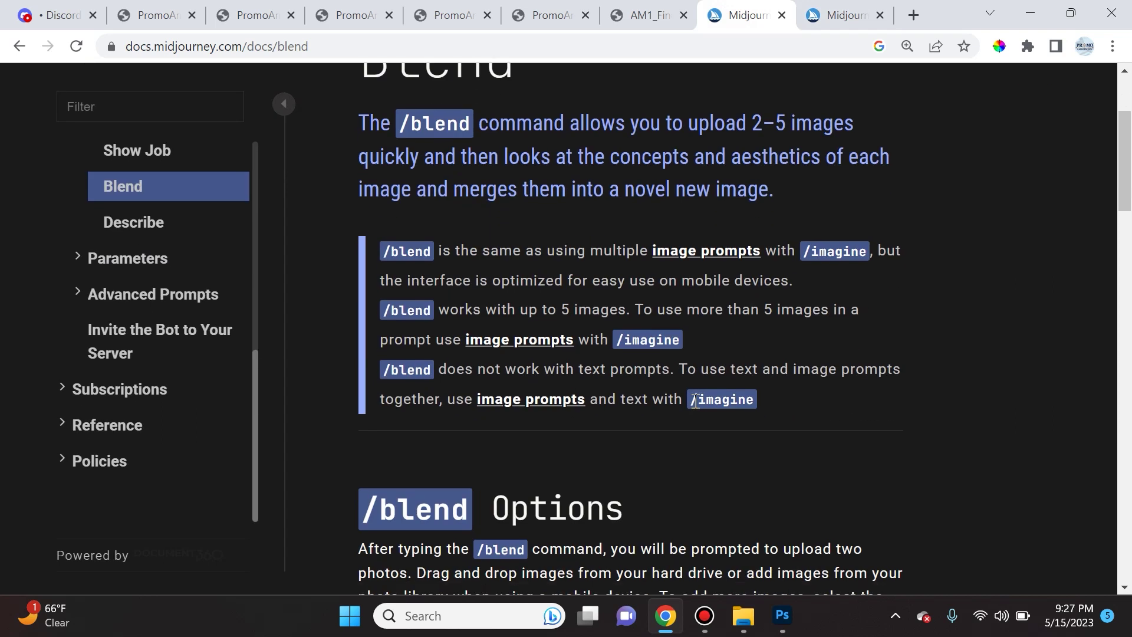
{"action": "scroll", "coordinate": [695, 401], "scroll_direction": "up", "scroll_amount": 2}
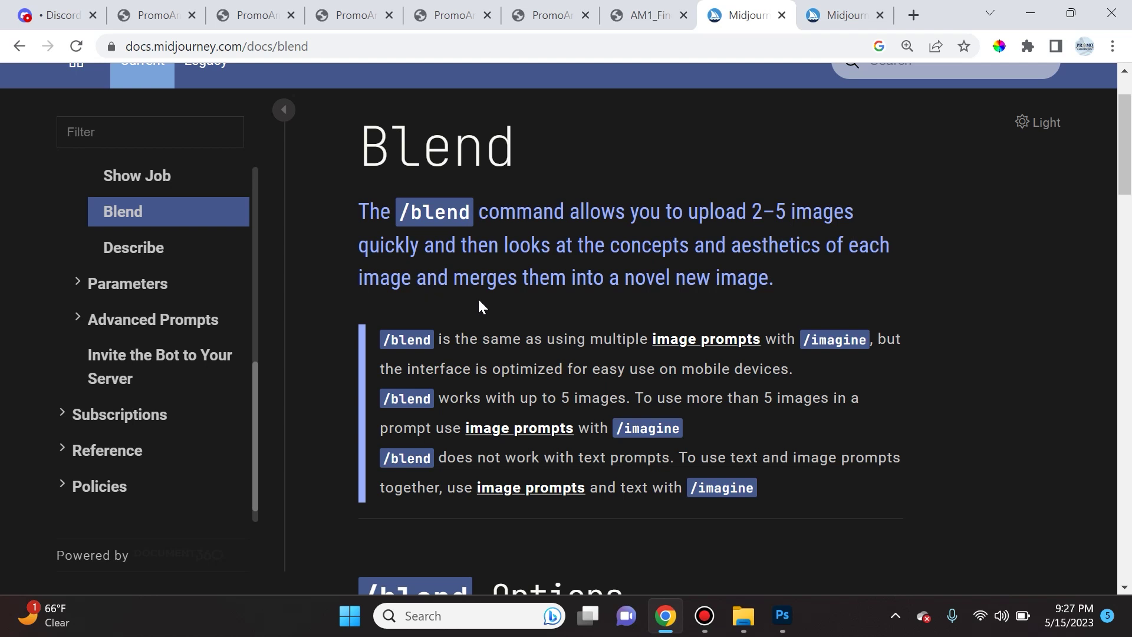
{"action": "scroll", "coordinate": [479, 305], "scroll_direction": "down", "scroll_amount": 3}
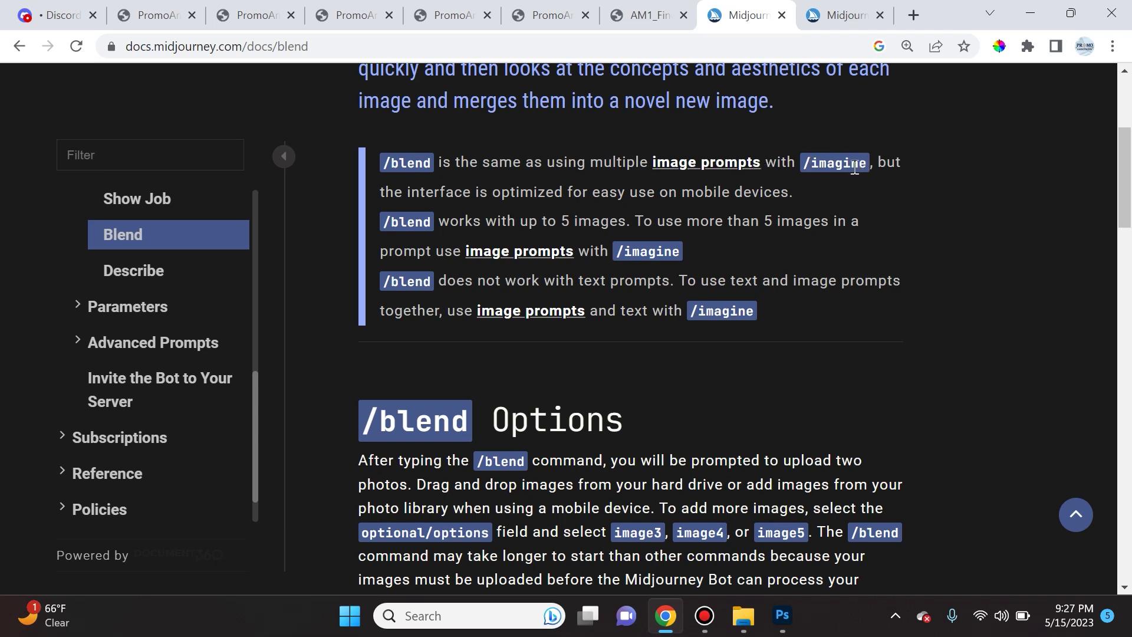
{"action": "left_click_drag", "start_coordinate": [807, 163], "coordinate": [866, 164]}
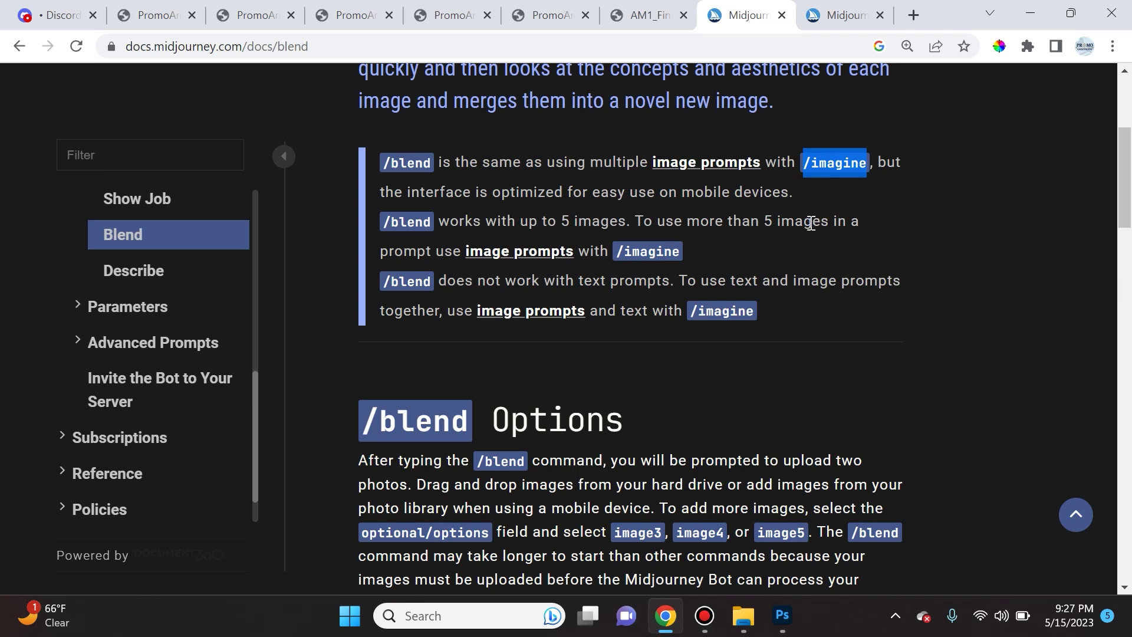
{"action": "scroll", "coordinate": [810, 223], "scroll_direction": "down", "scroll_amount": 4}
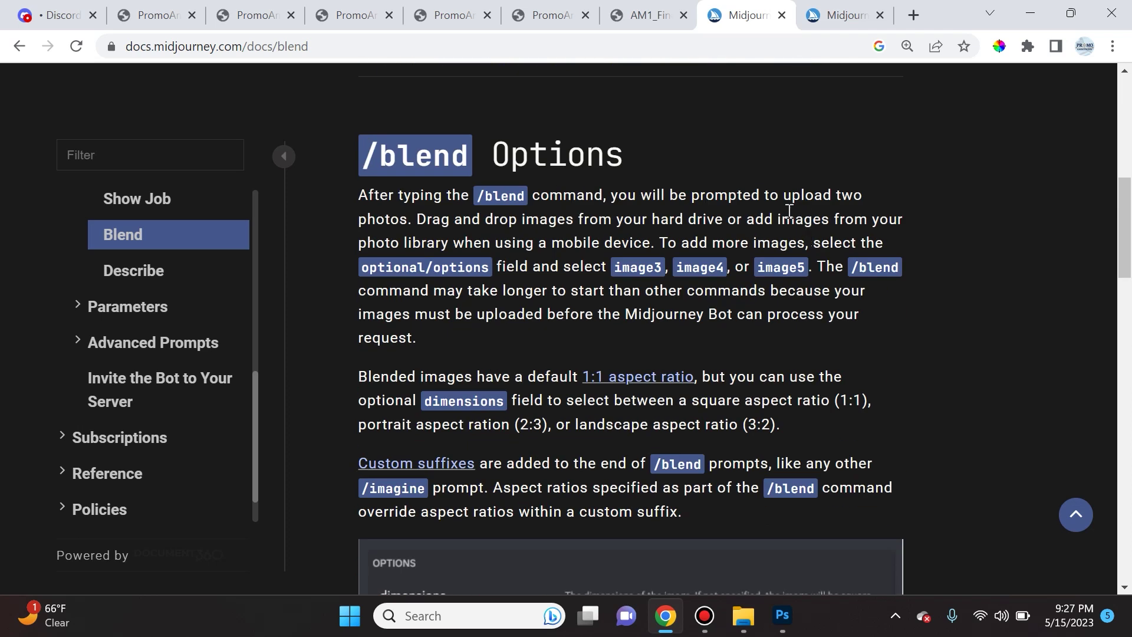
{"action": "scroll", "coordinate": [789, 218], "scroll_direction": "down", "scroll_amount": 4}
{"action": "scroll", "coordinate": [787, 229], "scroll_direction": "down", "scroll_amount": 10}
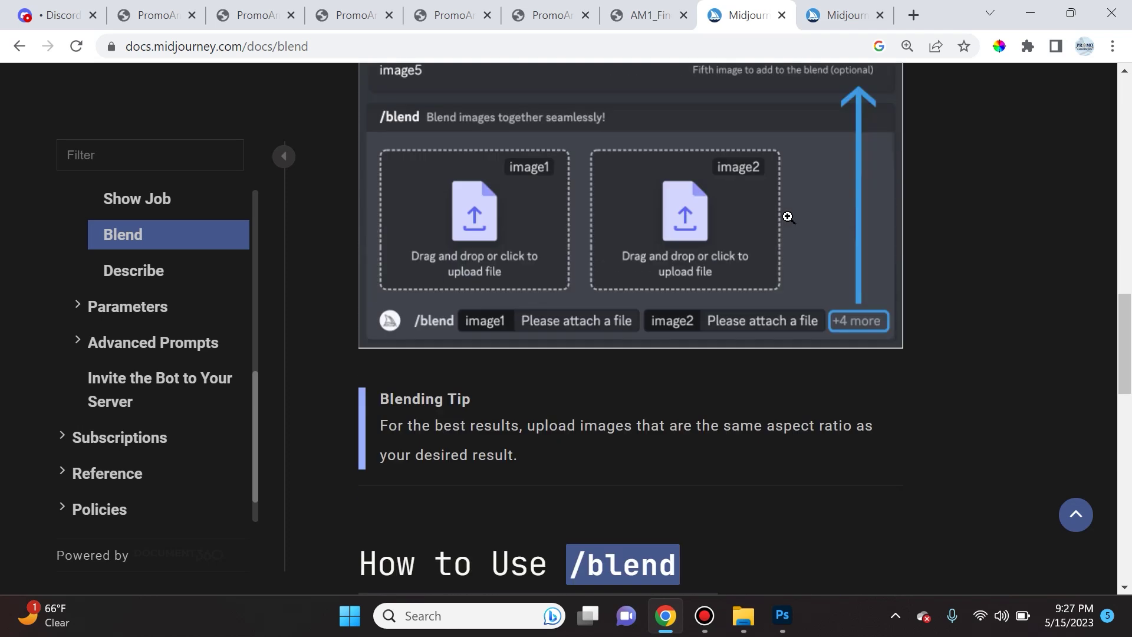
{"action": "scroll", "coordinate": [790, 259], "scroll_direction": "down", "scroll_amount": 4}
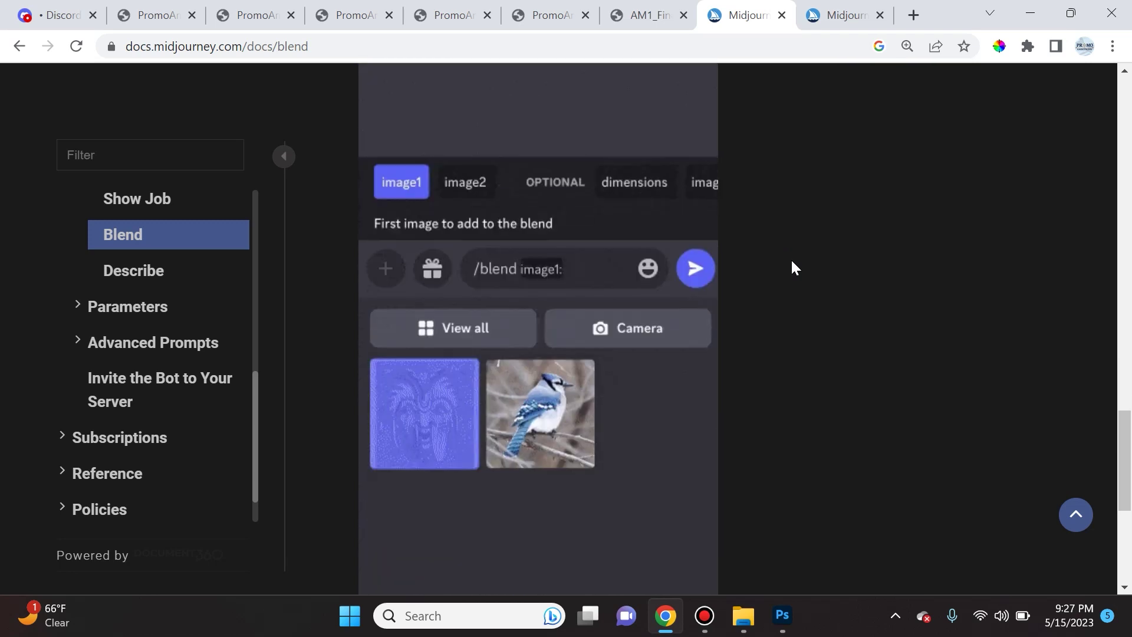
{"action": "key", "text": "alt+Tab"}
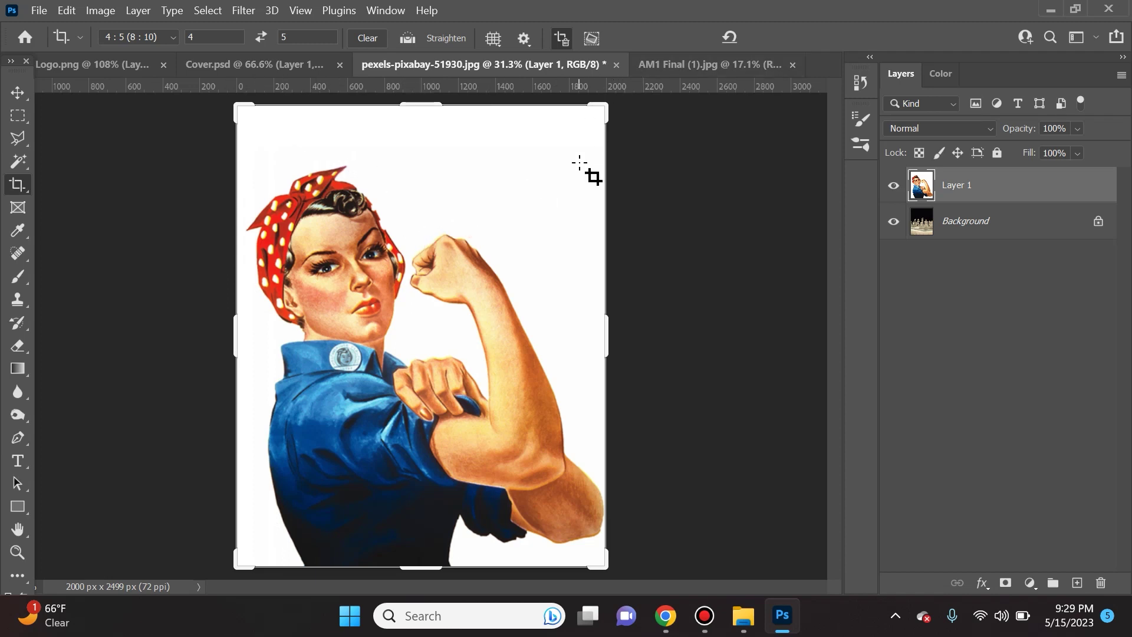
Step: Compare the AM1 Final (1).jpg headshot with pexels-pixabay-51930.jpg, ending on the Rosie image
{"action": "left_click", "coordinate": [699, 66]}
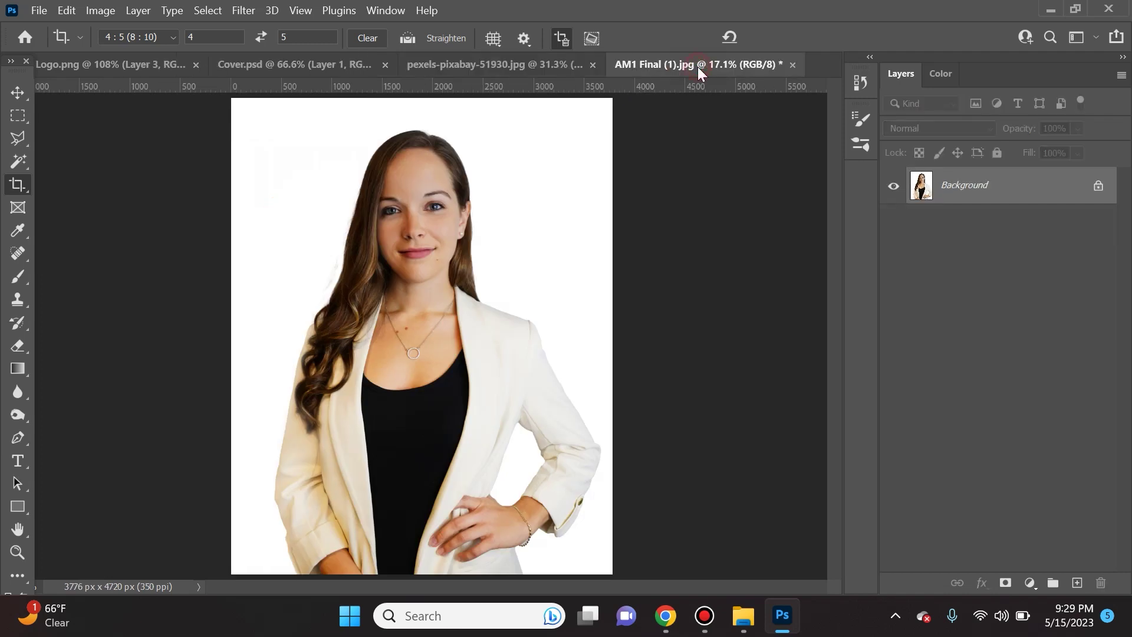
{"action": "left_click", "coordinate": [554, 65]}
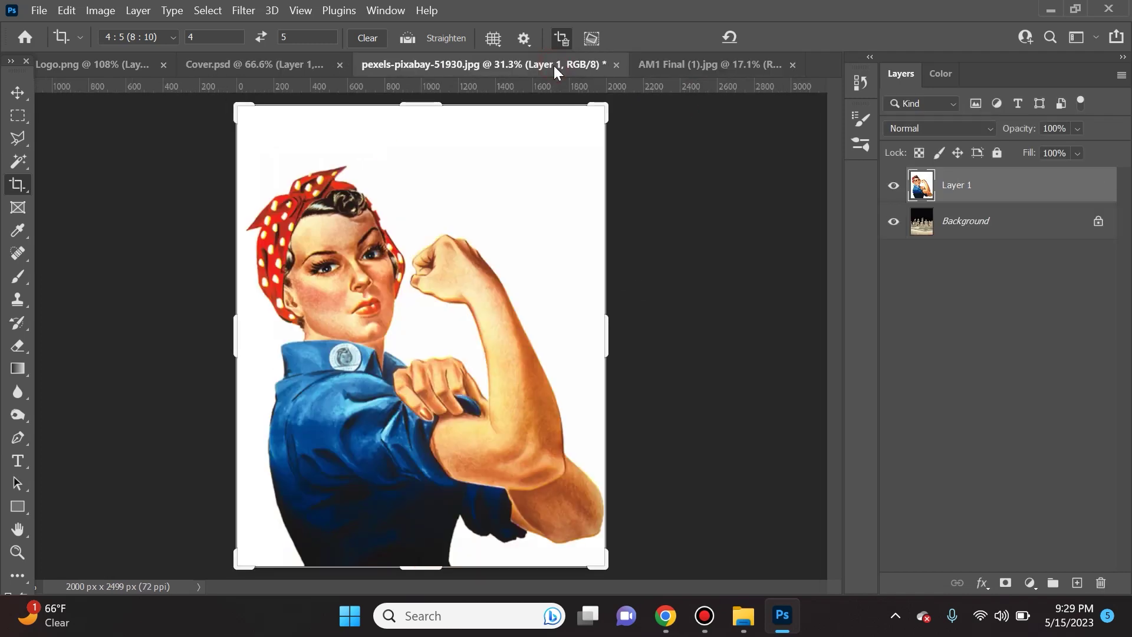
{"action": "left_click", "coordinate": [662, 63]}
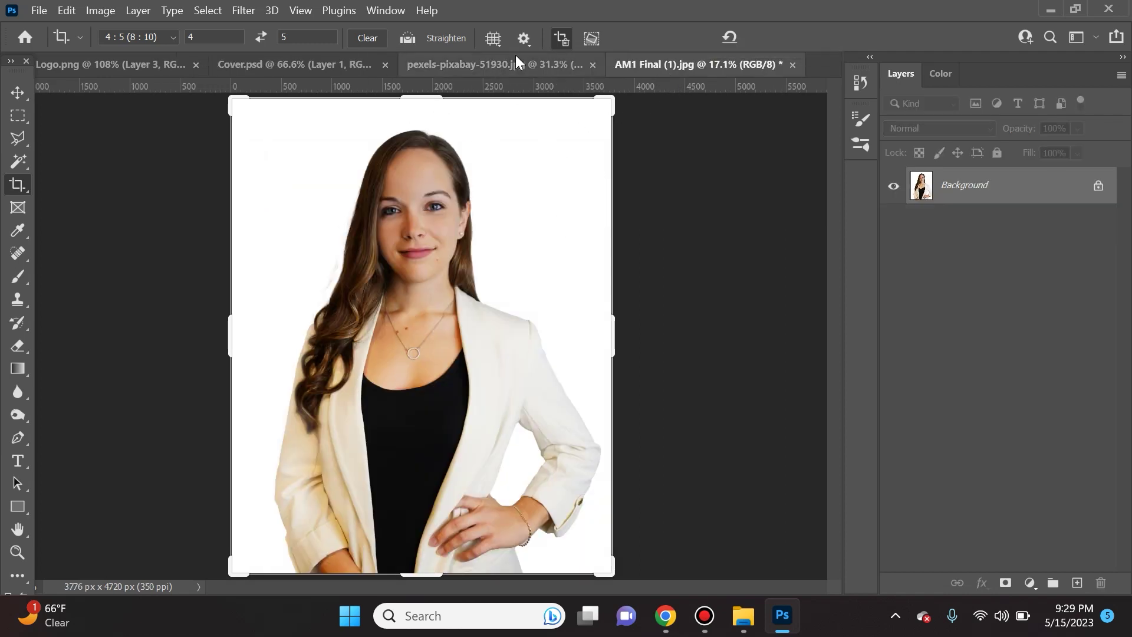
{"action": "left_click", "coordinate": [557, 61]}
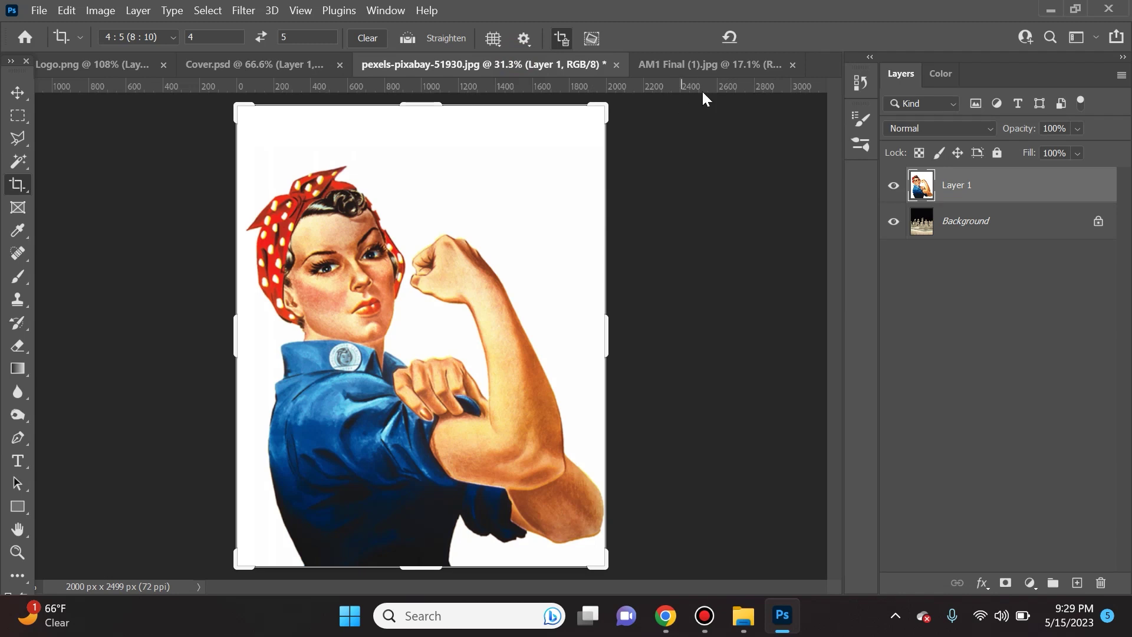
{"action": "left_click", "coordinate": [730, 63]}
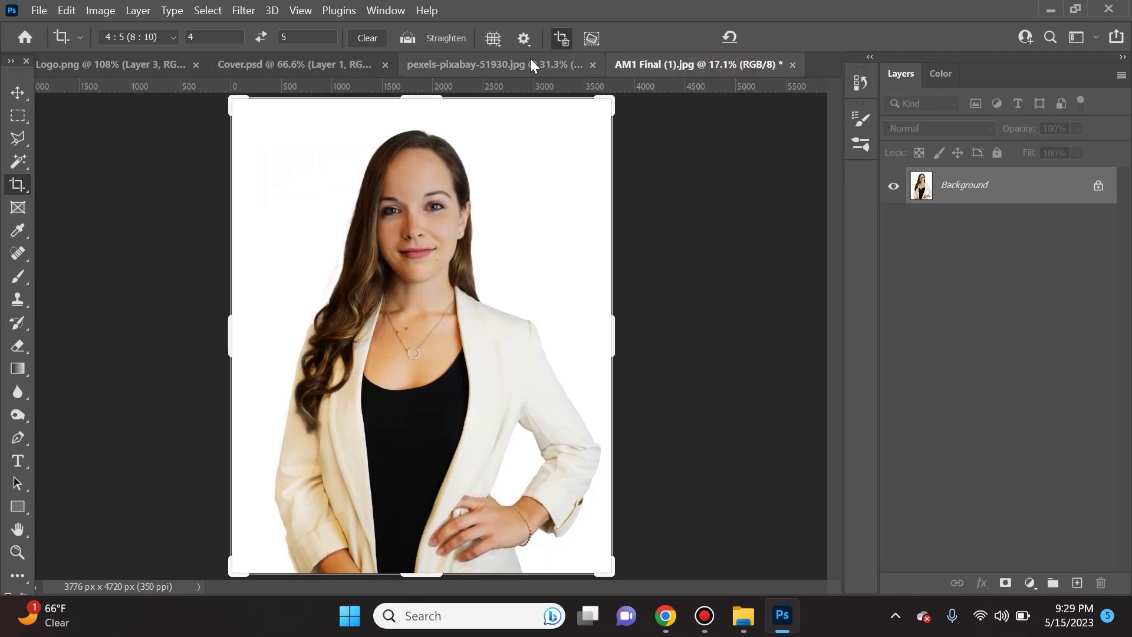
{"action": "left_click", "coordinate": [500, 70]}
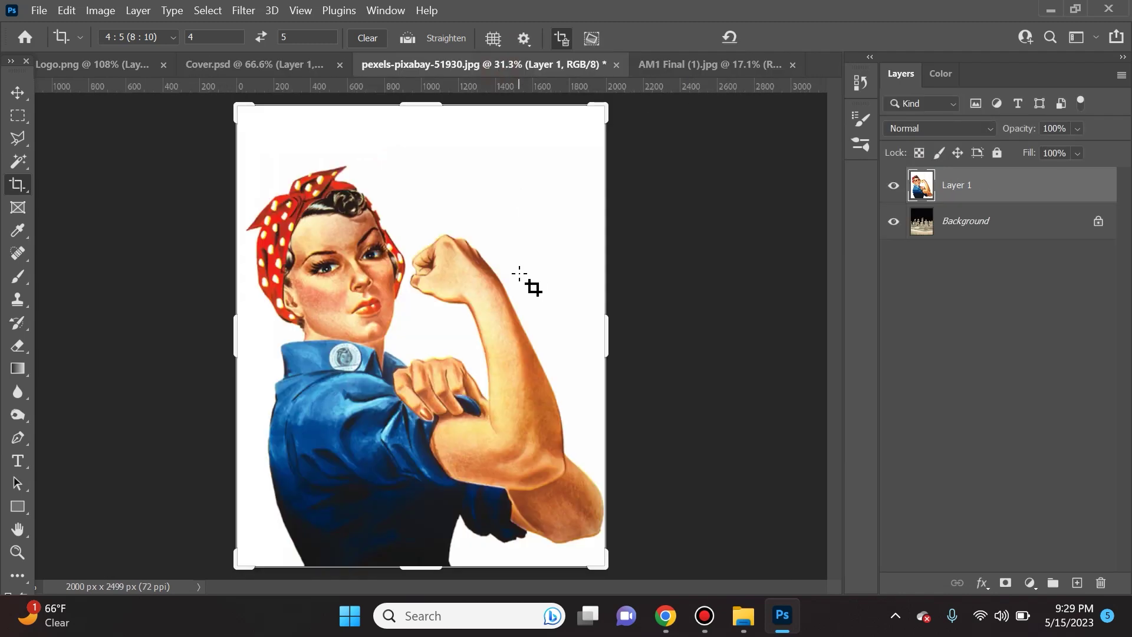
Step: Start a /blend command and attach Rosie the Riveter from Downloads as image1
{"action": "left_click", "coordinate": [665, 615]}
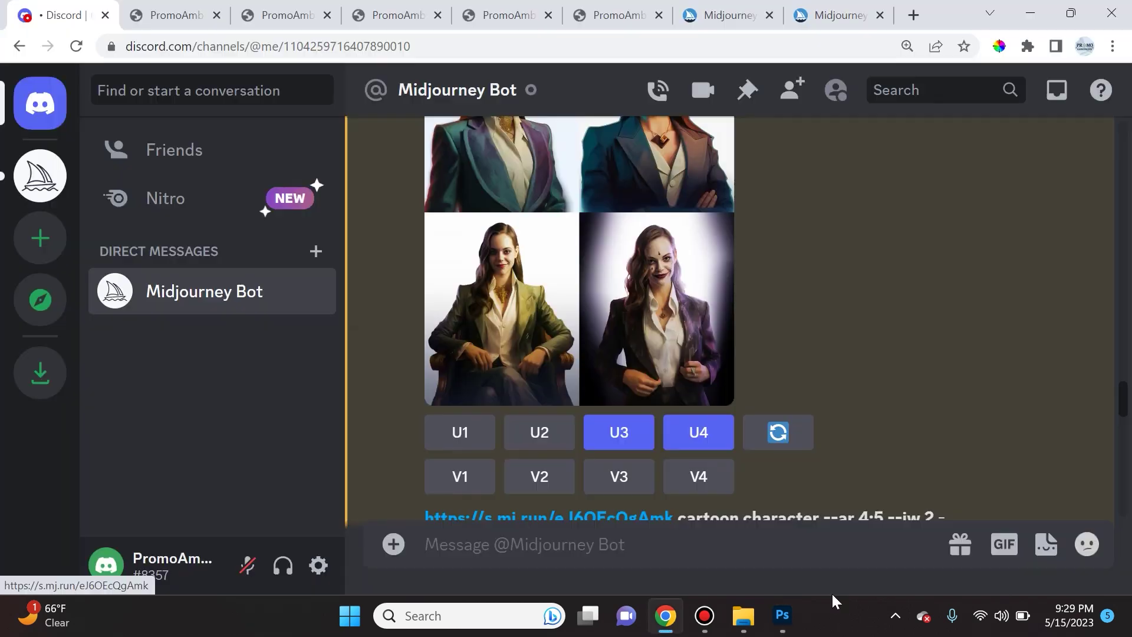
{"action": "left_click", "coordinate": [608, 558]}
{"action": "type", "text": "/"}
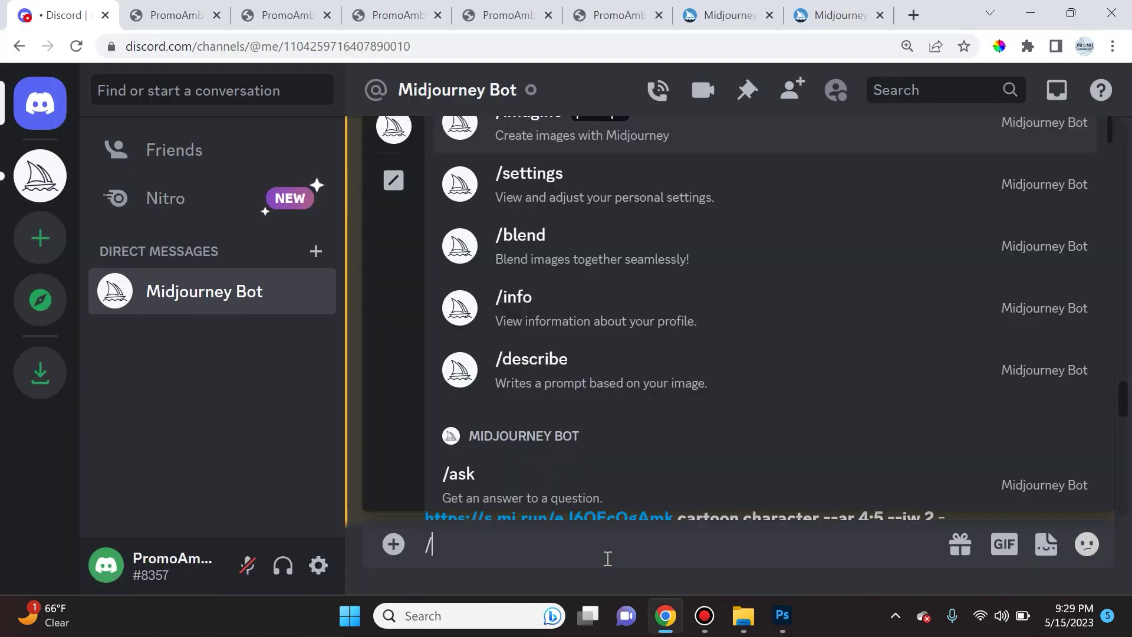
{"action": "type", "text": "blend"}
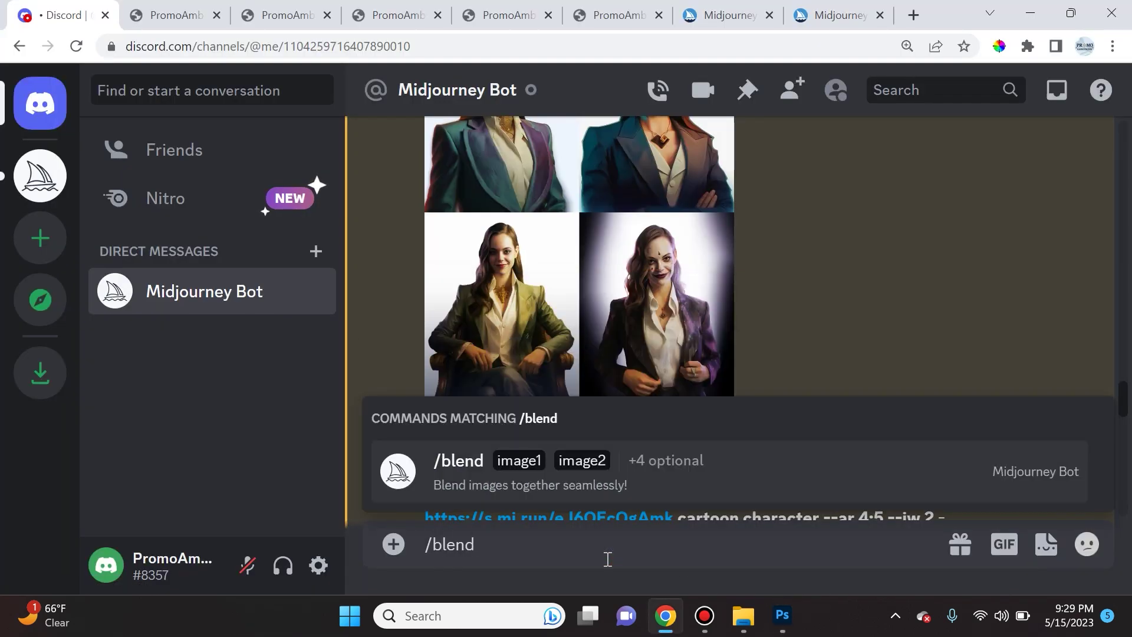
{"action": "key", "text": "Return"}
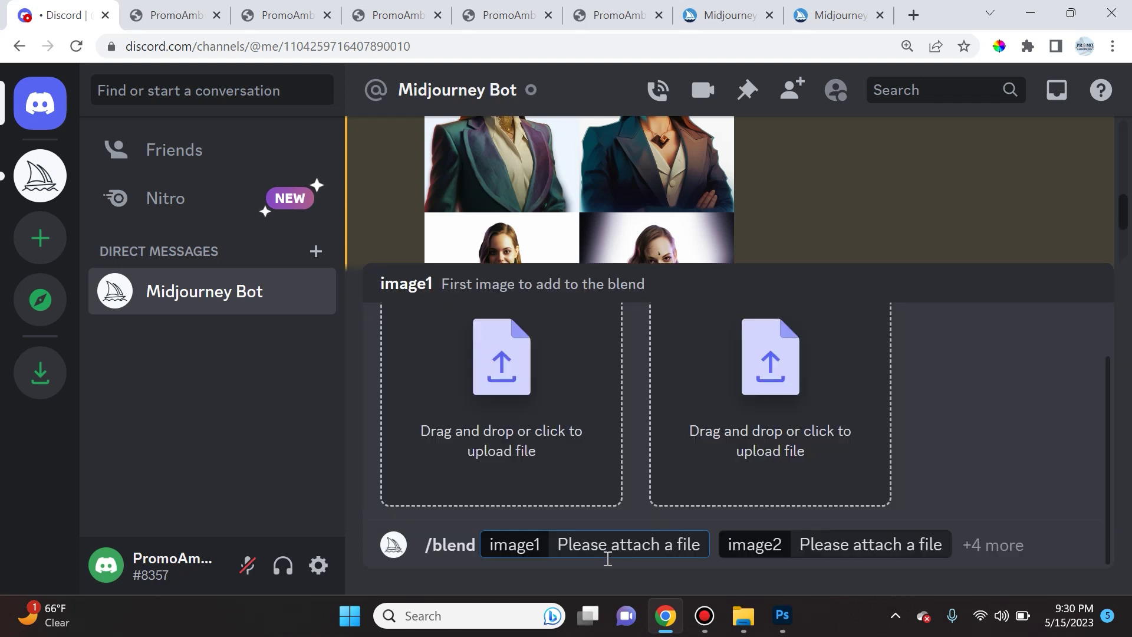
{"action": "left_click", "coordinate": [512, 360]}
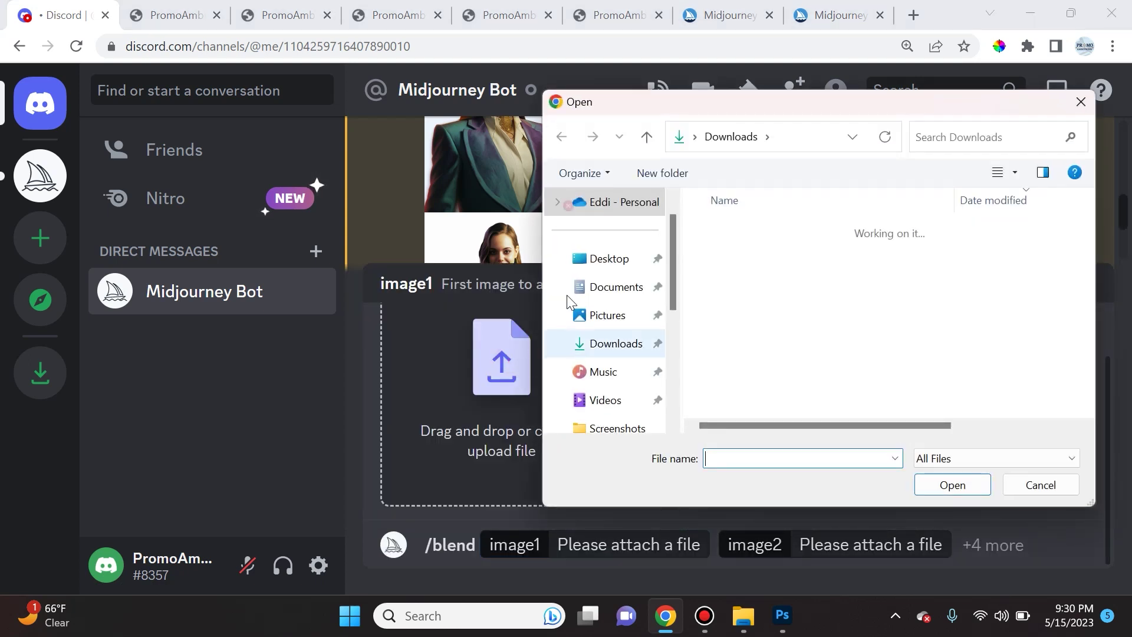
{"action": "left_click", "coordinate": [616, 342]}
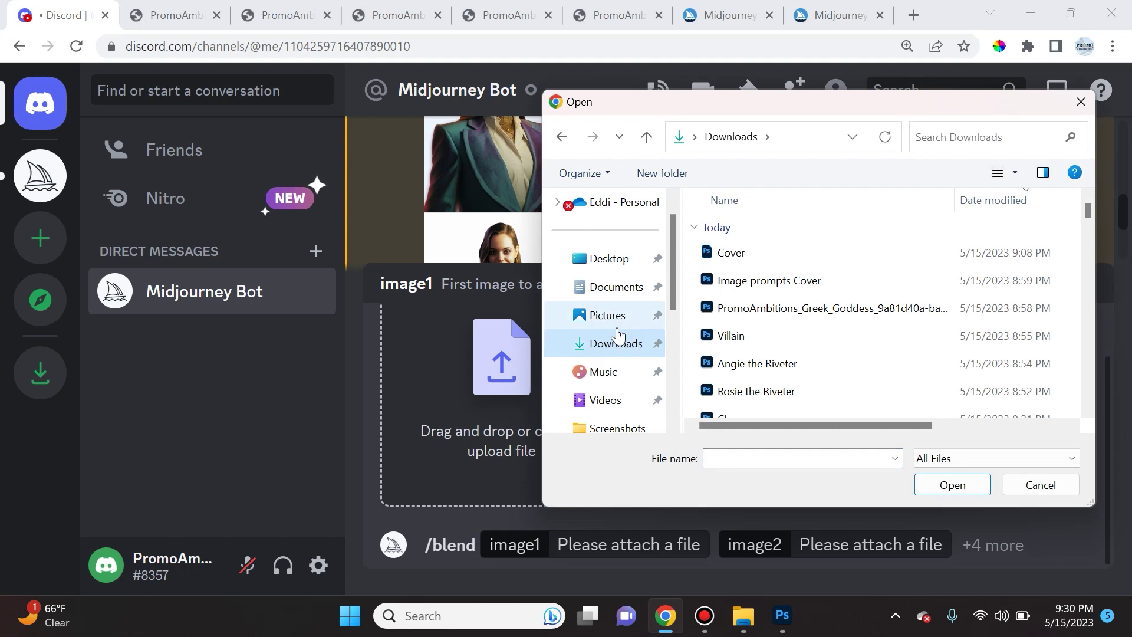
{"action": "scroll", "coordinate": [798, 362], "scroll_direction": "down", "scroll_amount": 1}
{"action": "left_click", "coordinate": [771, 327]}
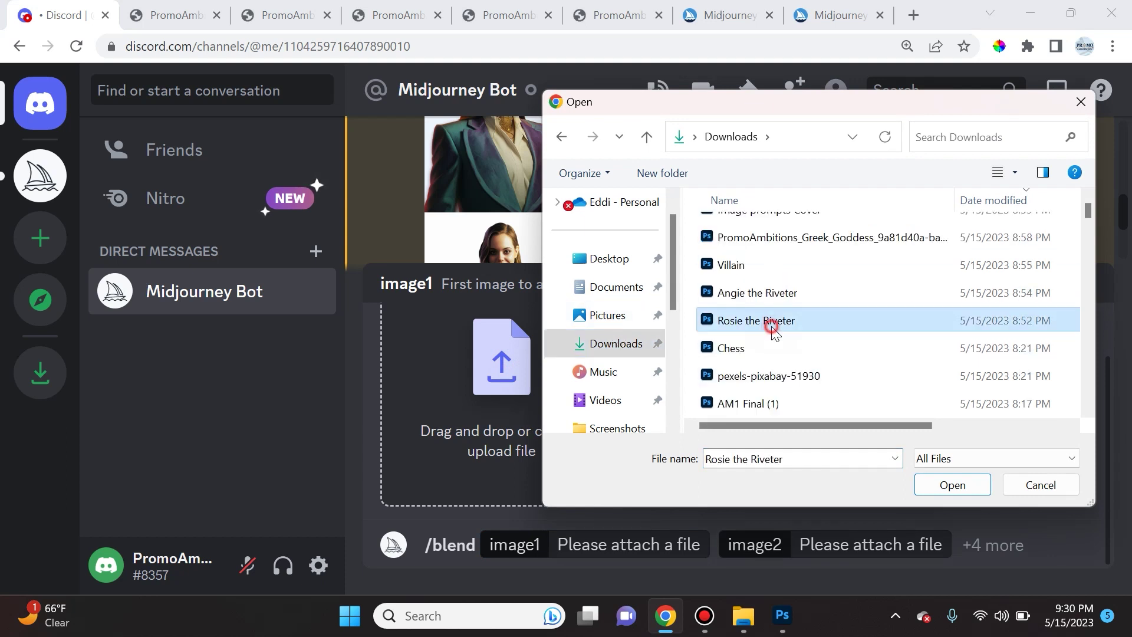
{"action": "left_click", "coordinate": [951, 485]}
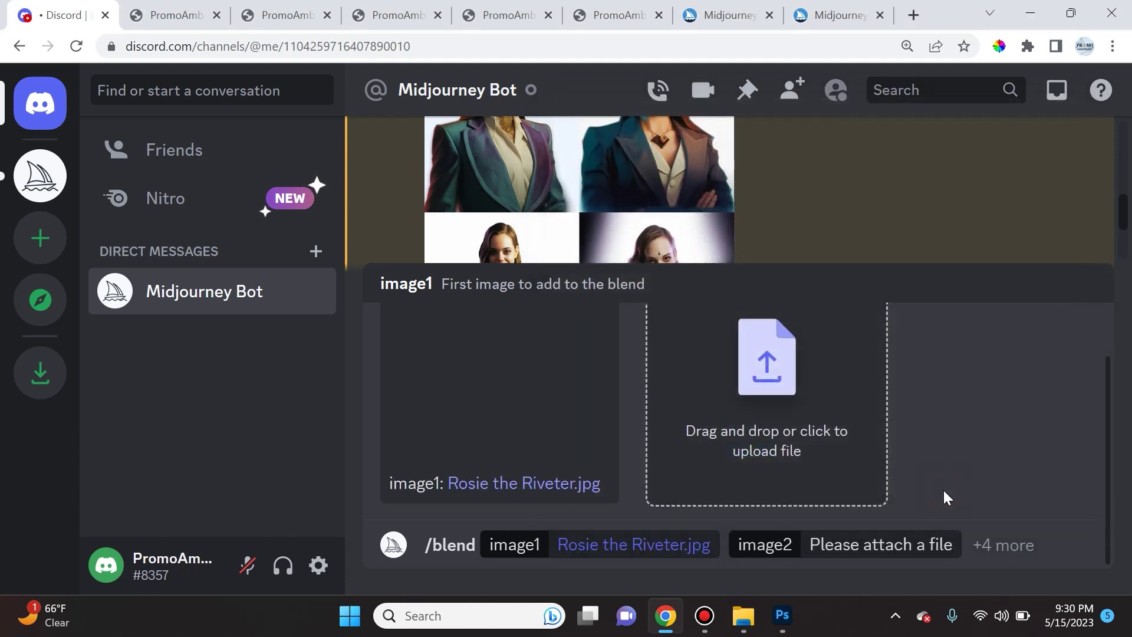
Step: Attach AM1 Final (1) from Downloads as the second blend image
{"action": "left_click", "coordinate": [759, 370]}
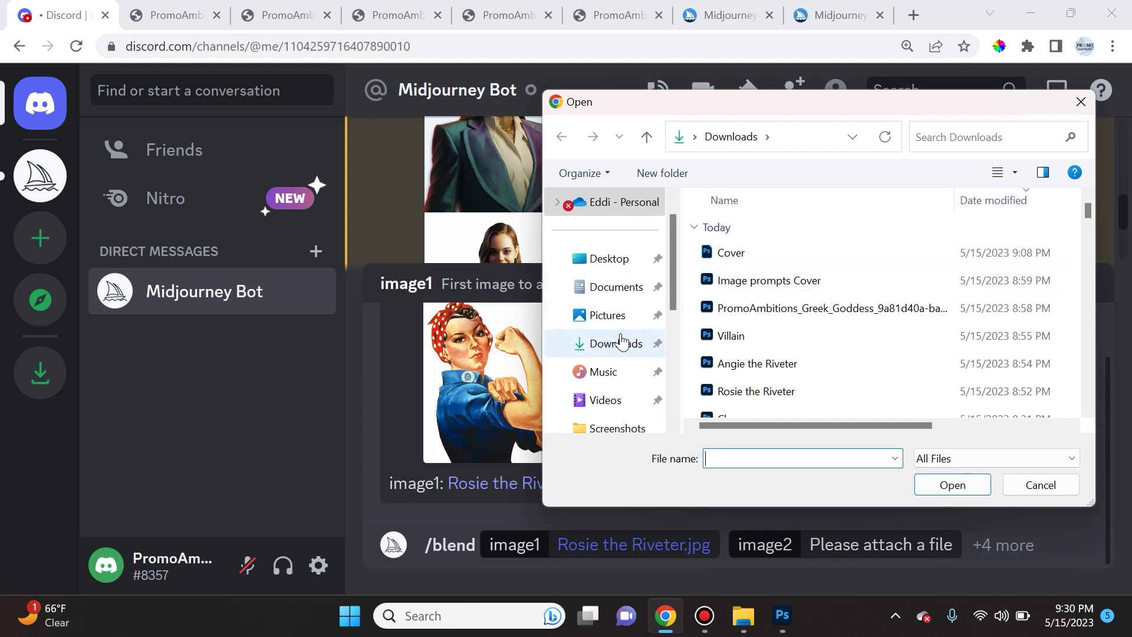
{"action": "left_click", "coordinate": [622, 342]}
{"action": "scroll", "coordinate": [810, 344], "scroll_direction": "down", "scroll_amount": 2}
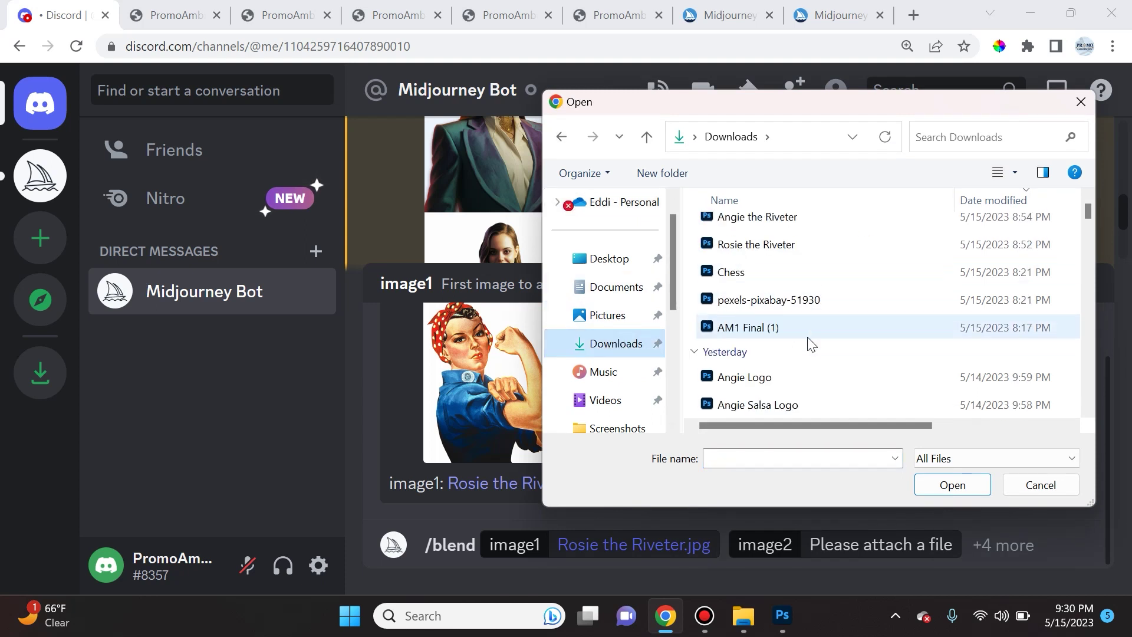
{"action": "double_click", "coordinate": [808, 336]}
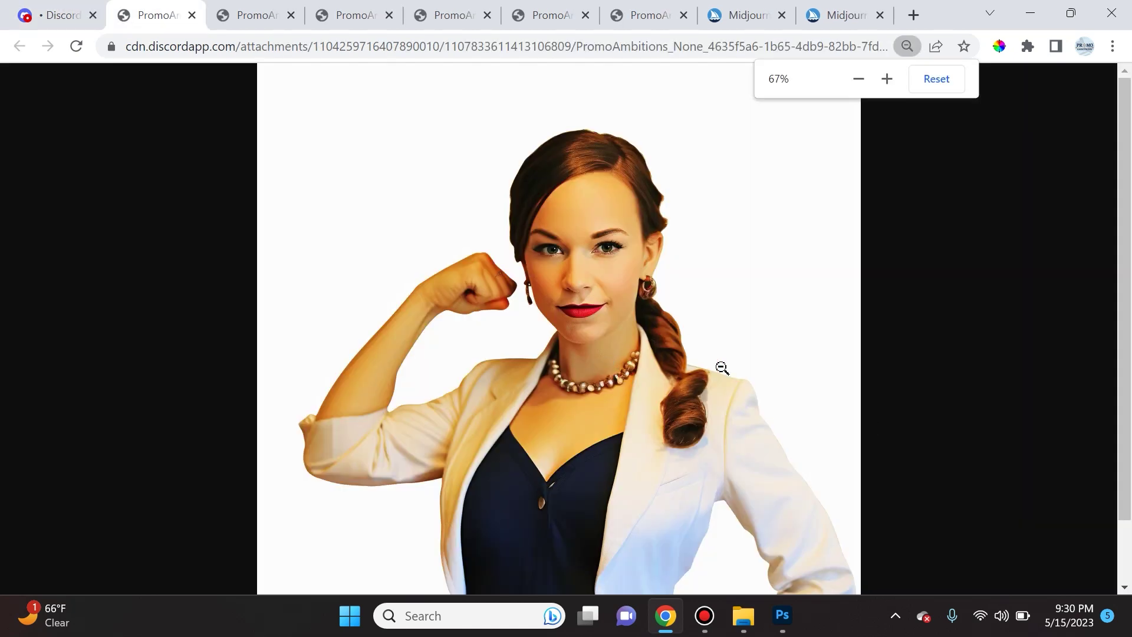
{"action": "scroll", "coordinate": [854, 443], "scroll_direction": "down", "scroll_amount": 1}
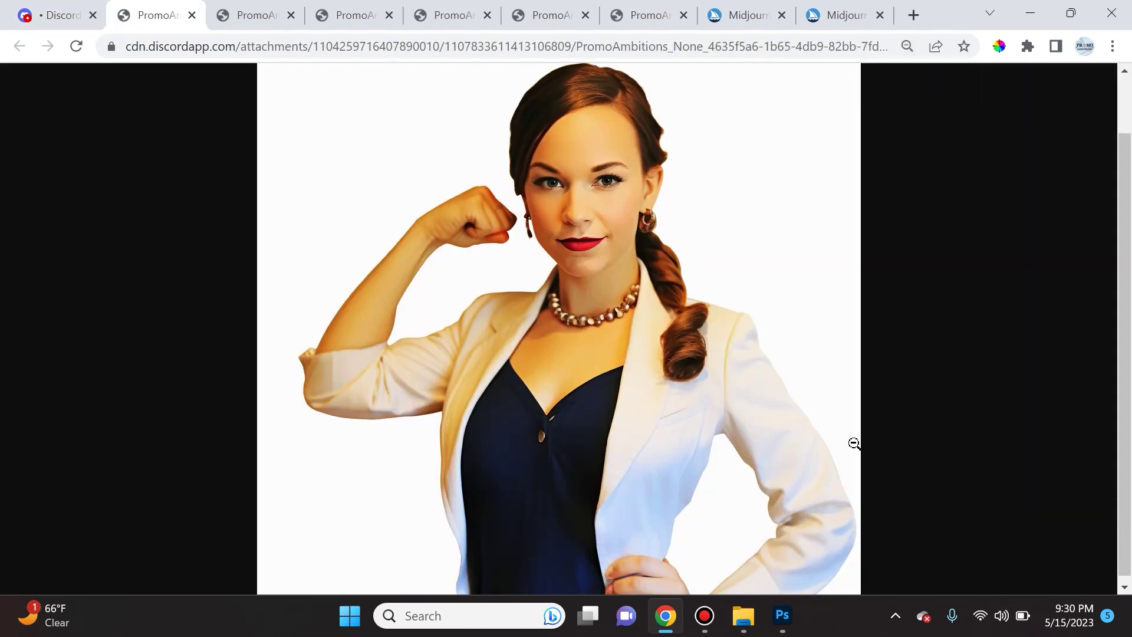